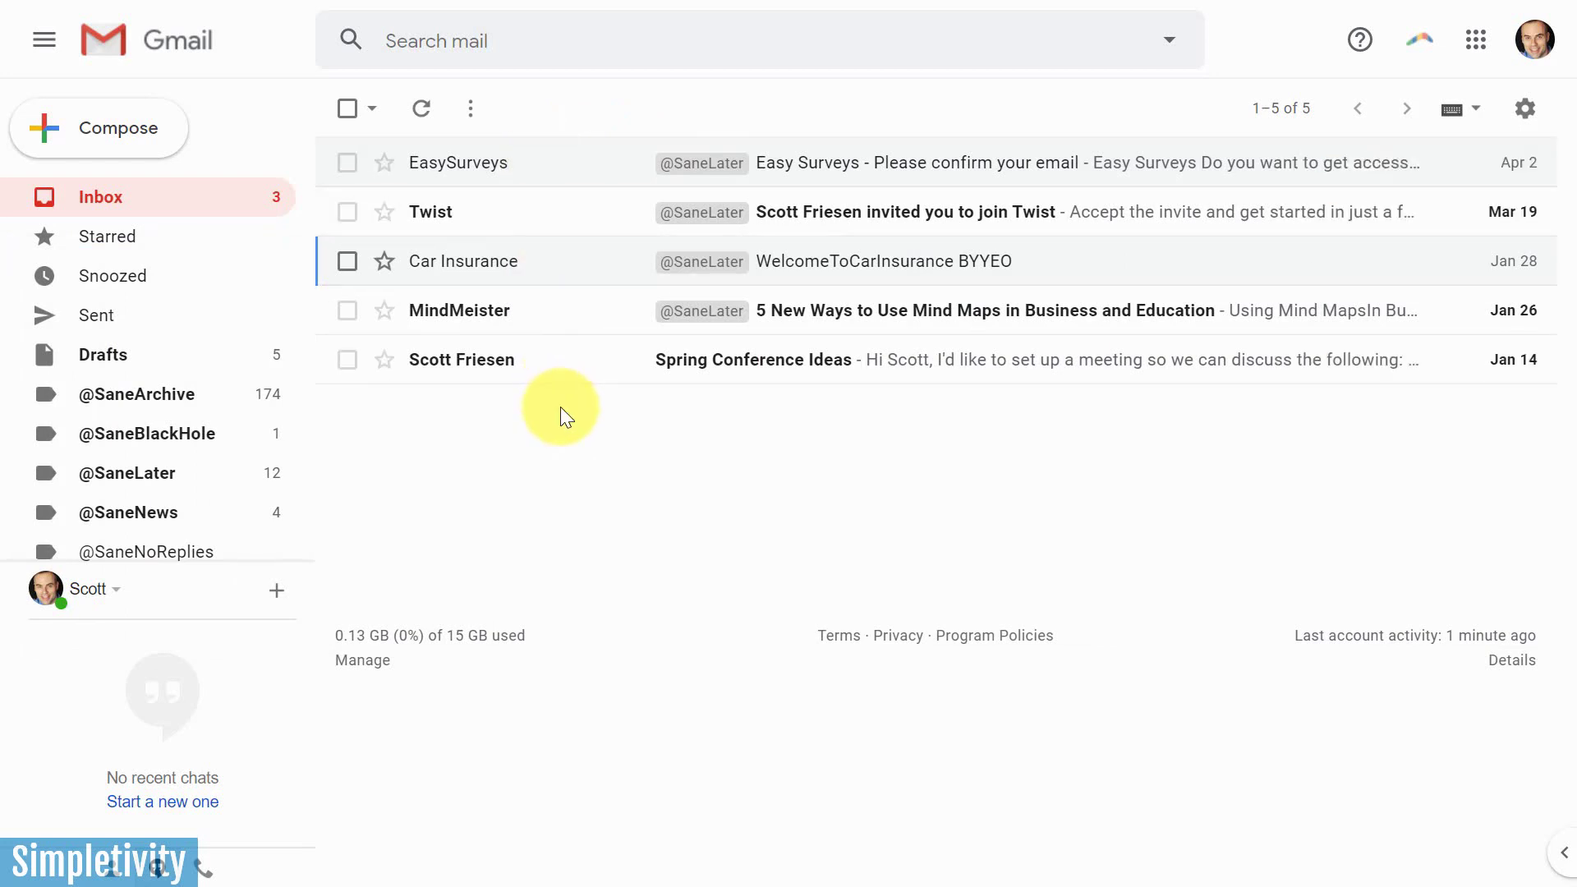
# Open the Easy Surveys confirmation email, read through it and return to the inbox
pyautogui.click(534, 163)
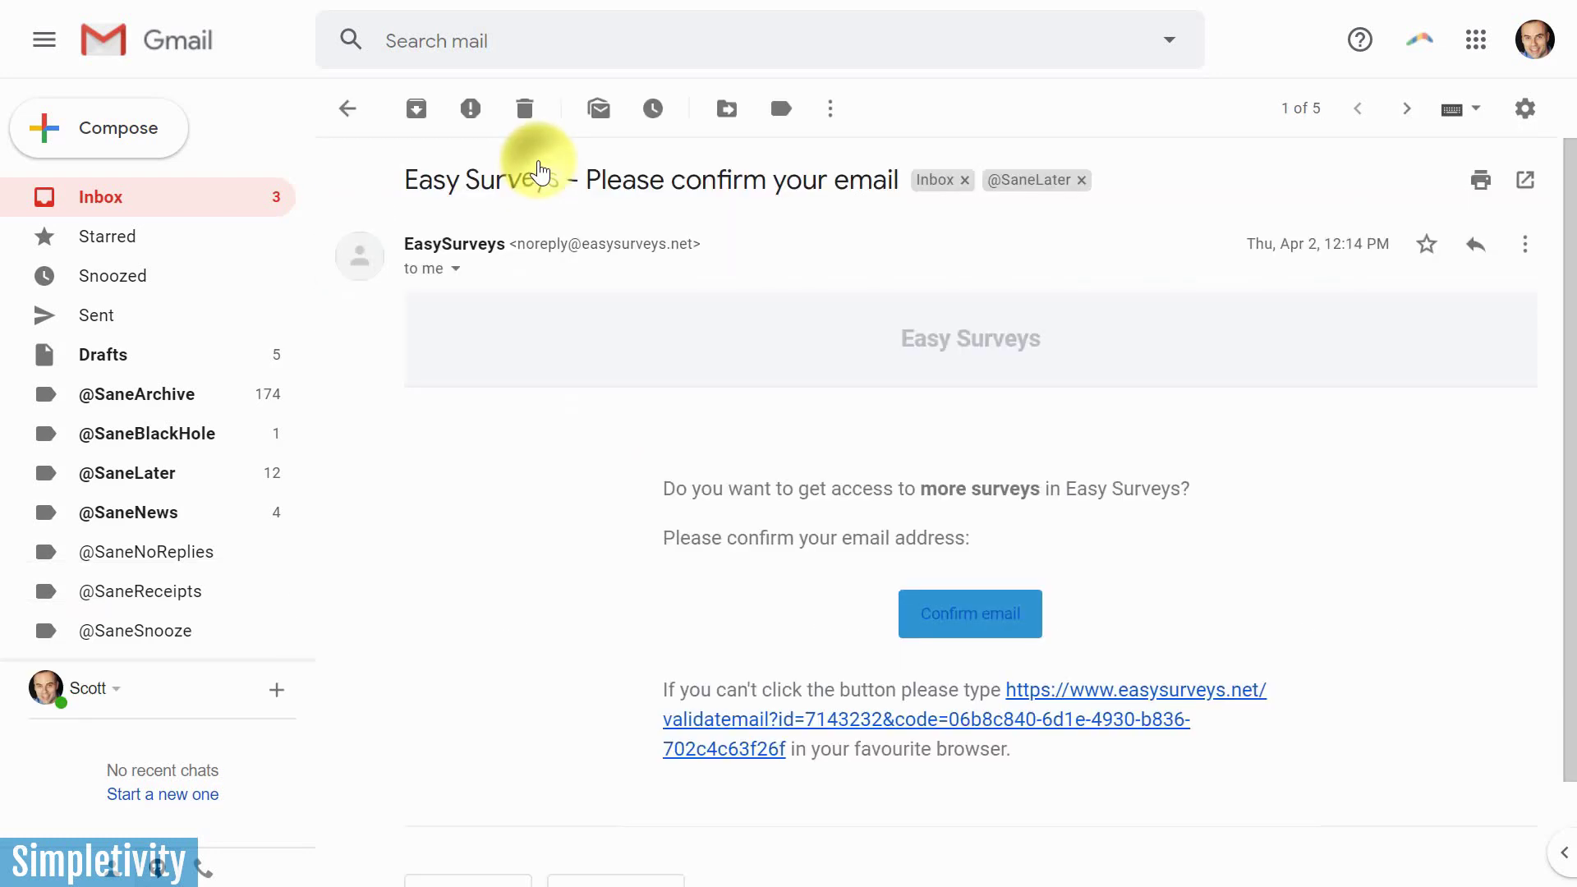
pyautogui.scroll(-3, 574, 485)
pyautogui.scroll(3, 578, 503)
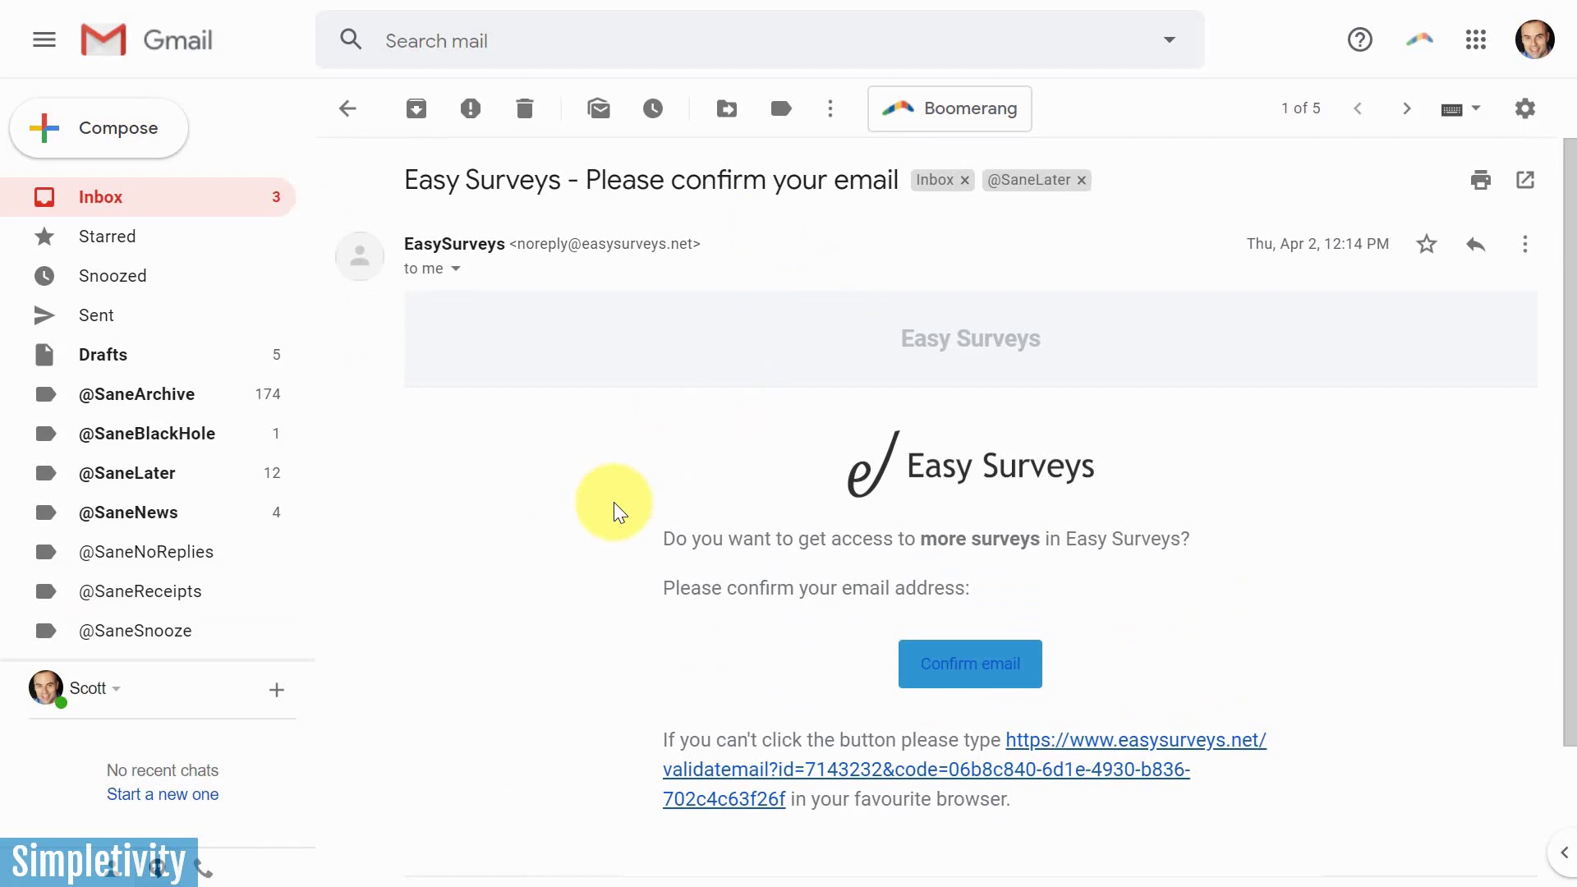
pyautogui.scroll(-3, 618, 567)
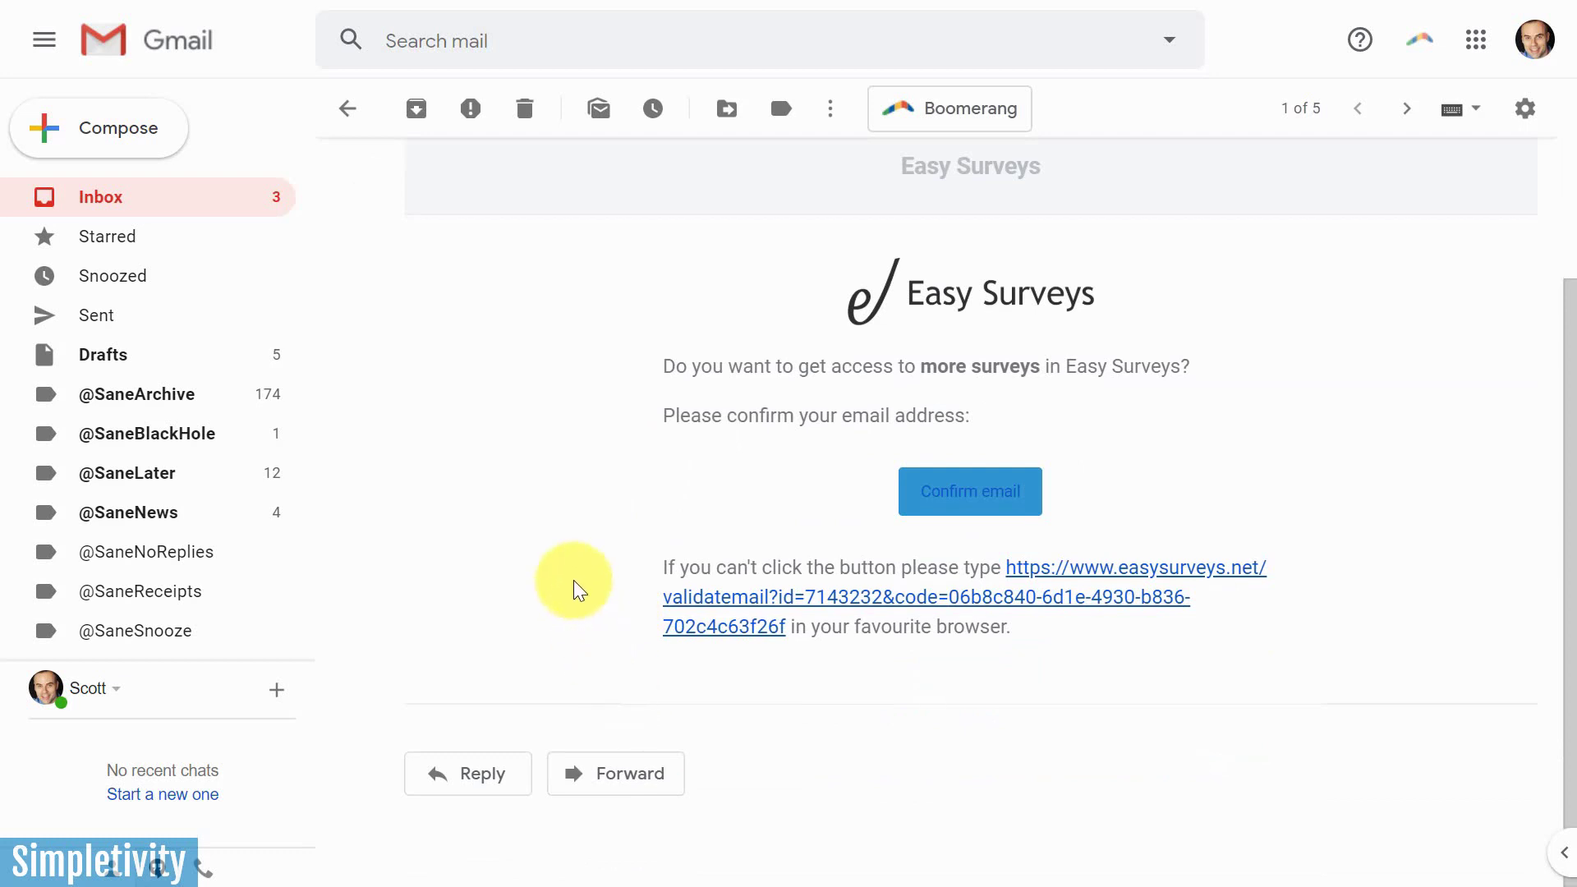
pyautogui.scroll(3, 580, 542)
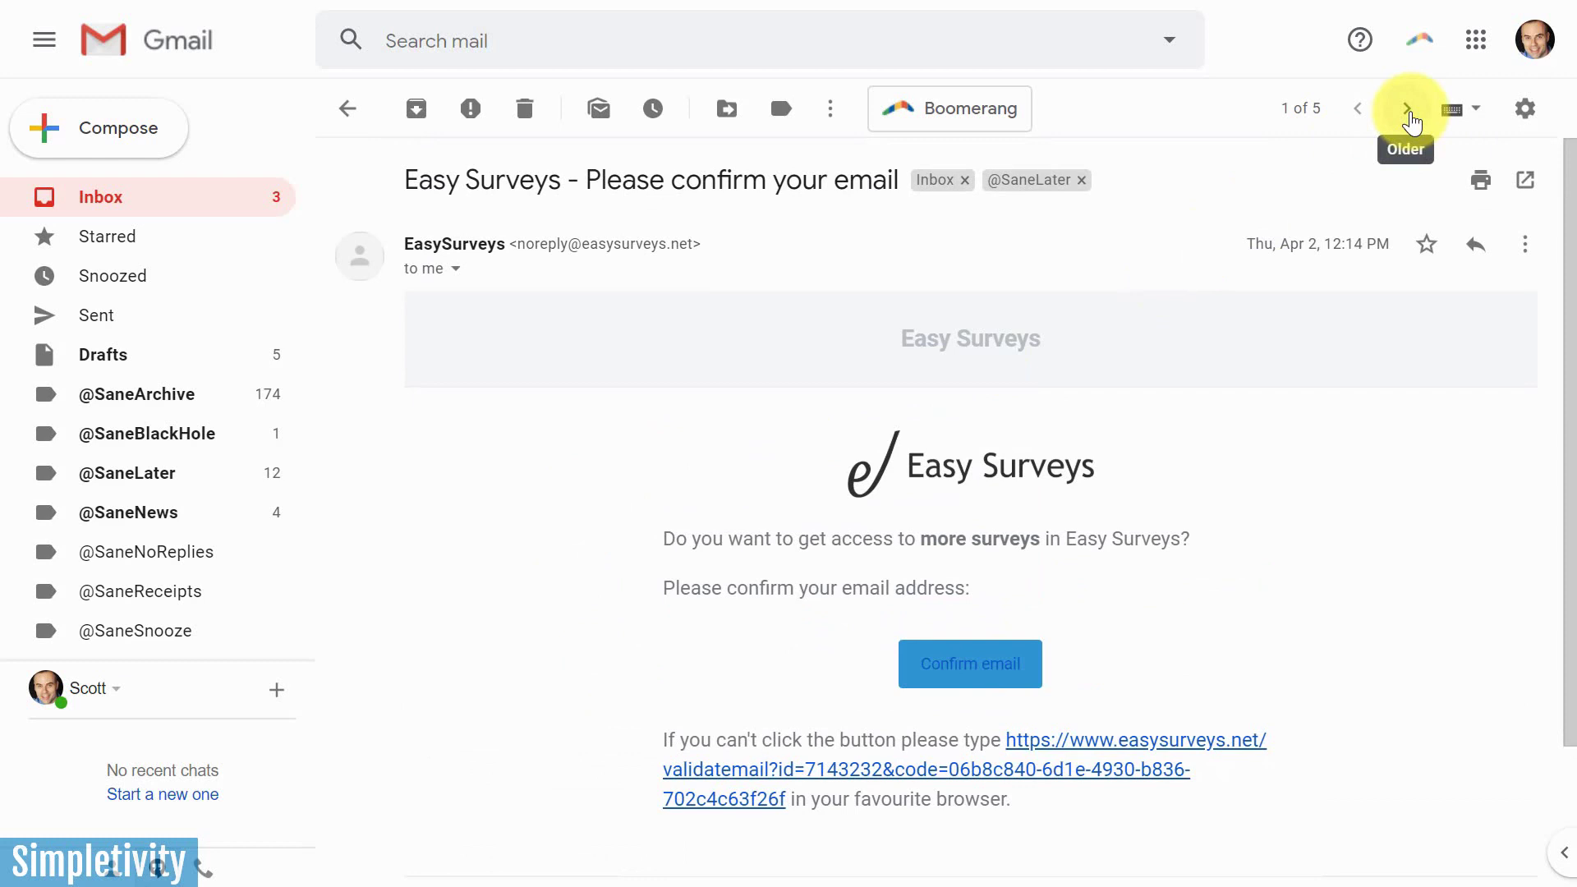
pyautogui.scroll(-3, 693, 381)
pyautogui.scroll(3, 598, 599)
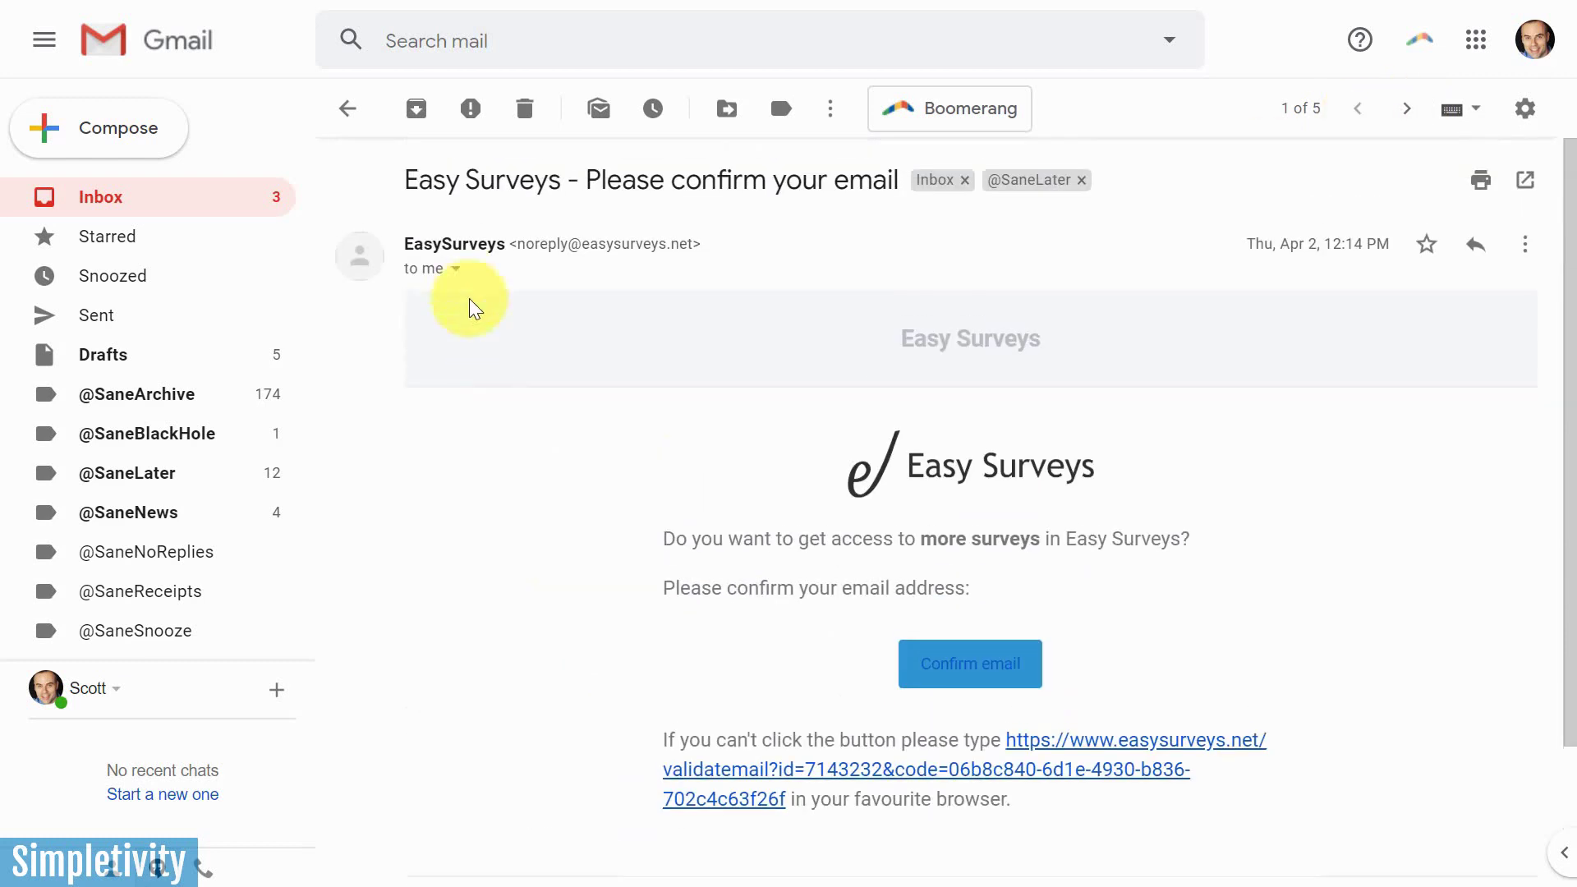
pyautogui.click(349, 107)
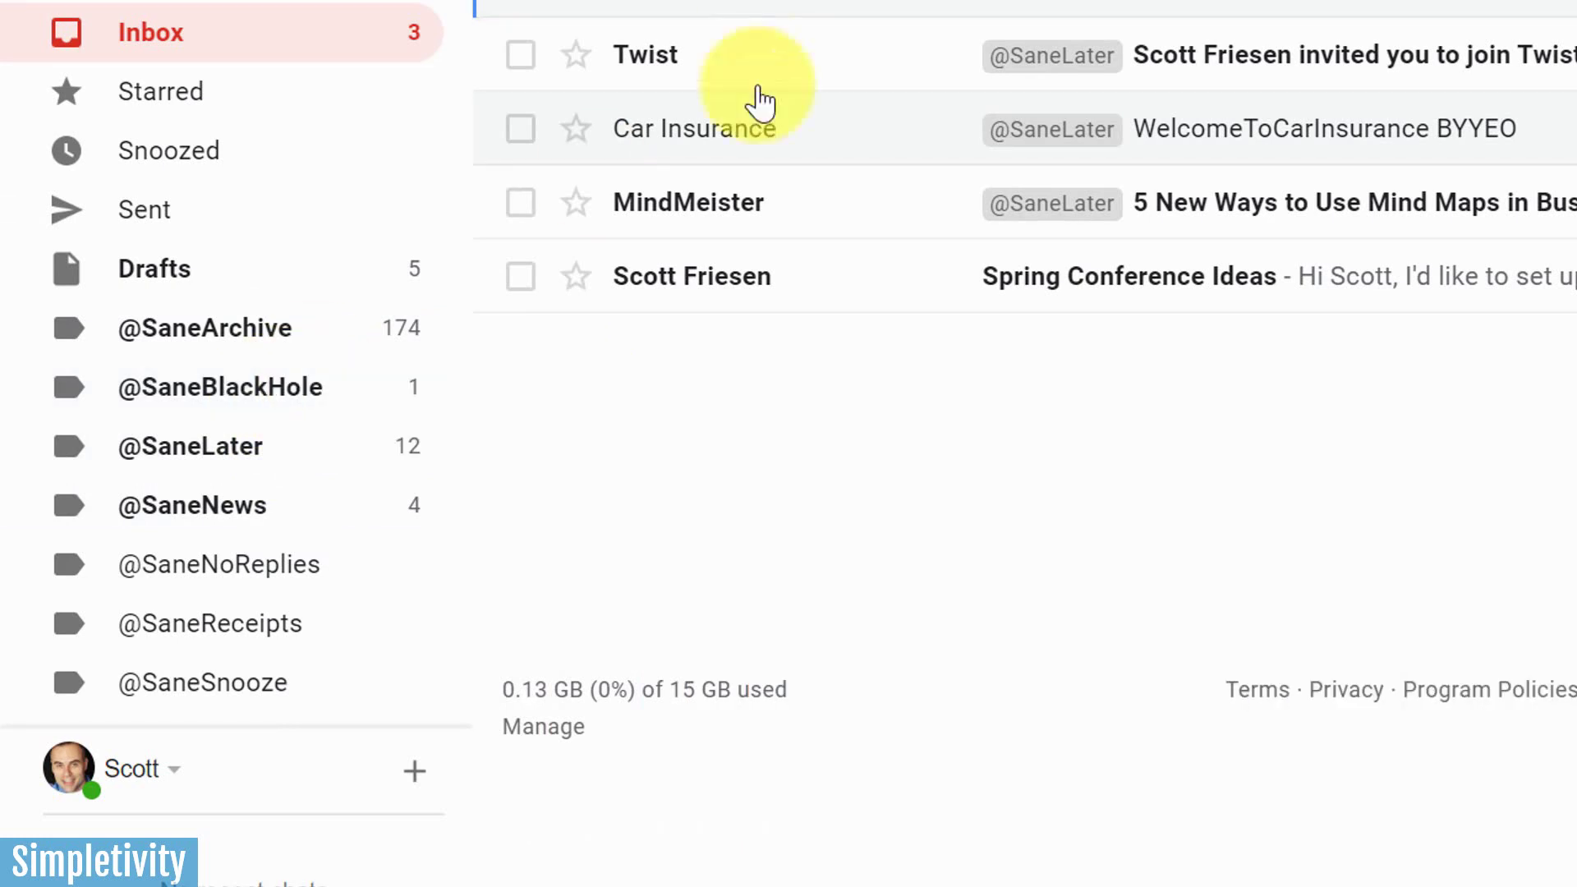
pyautogui.moveTo(334, 394)
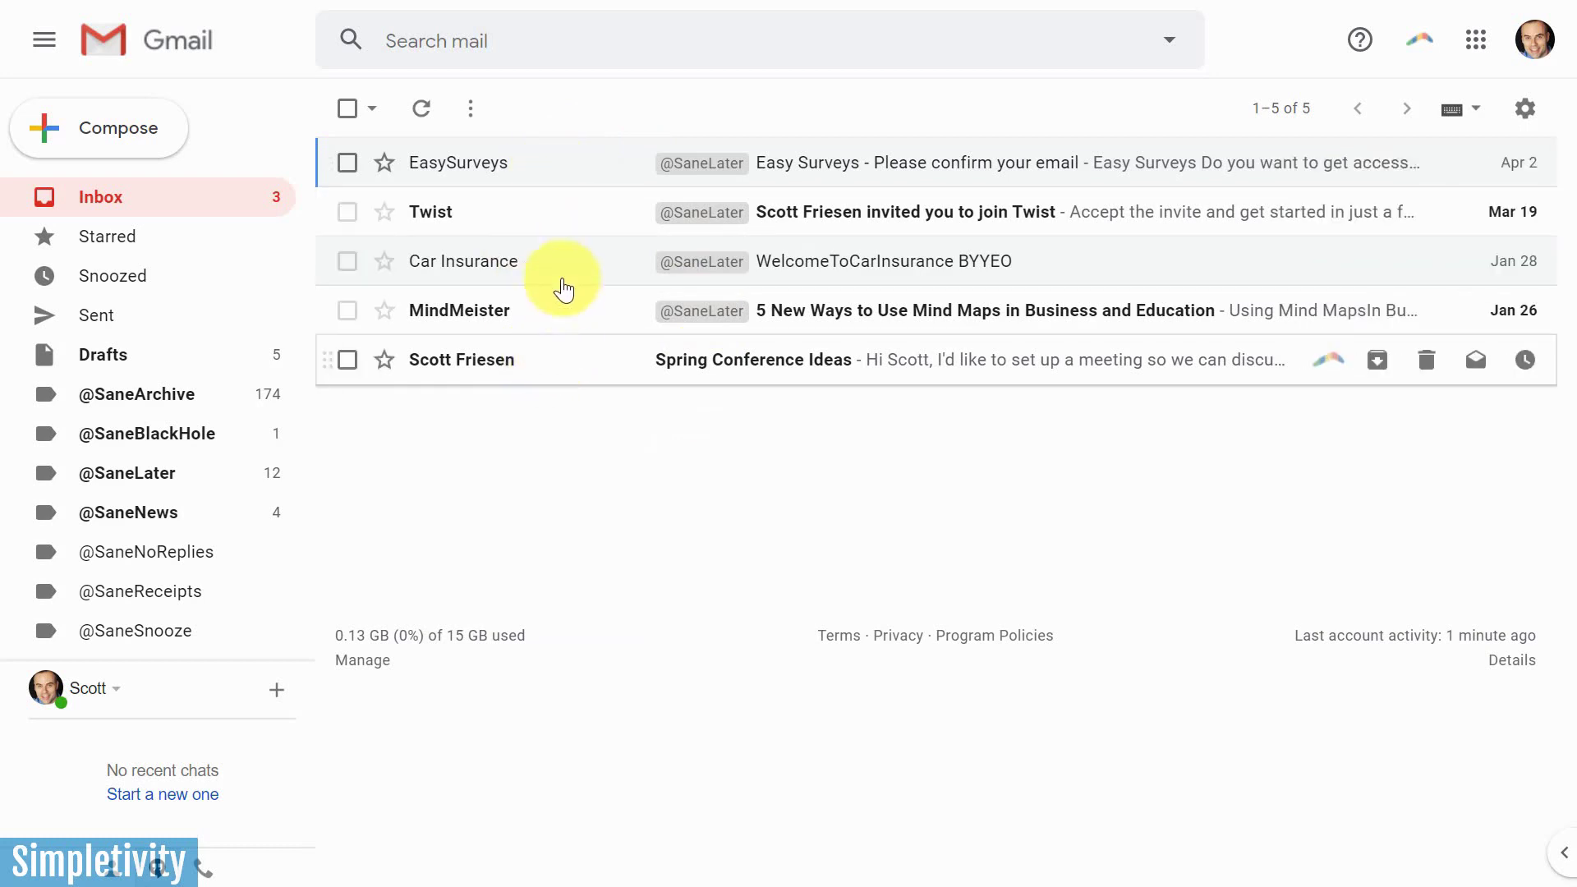
pyautogui.click(550, 171)
pyautogui.scroll(-3, 567, 312)
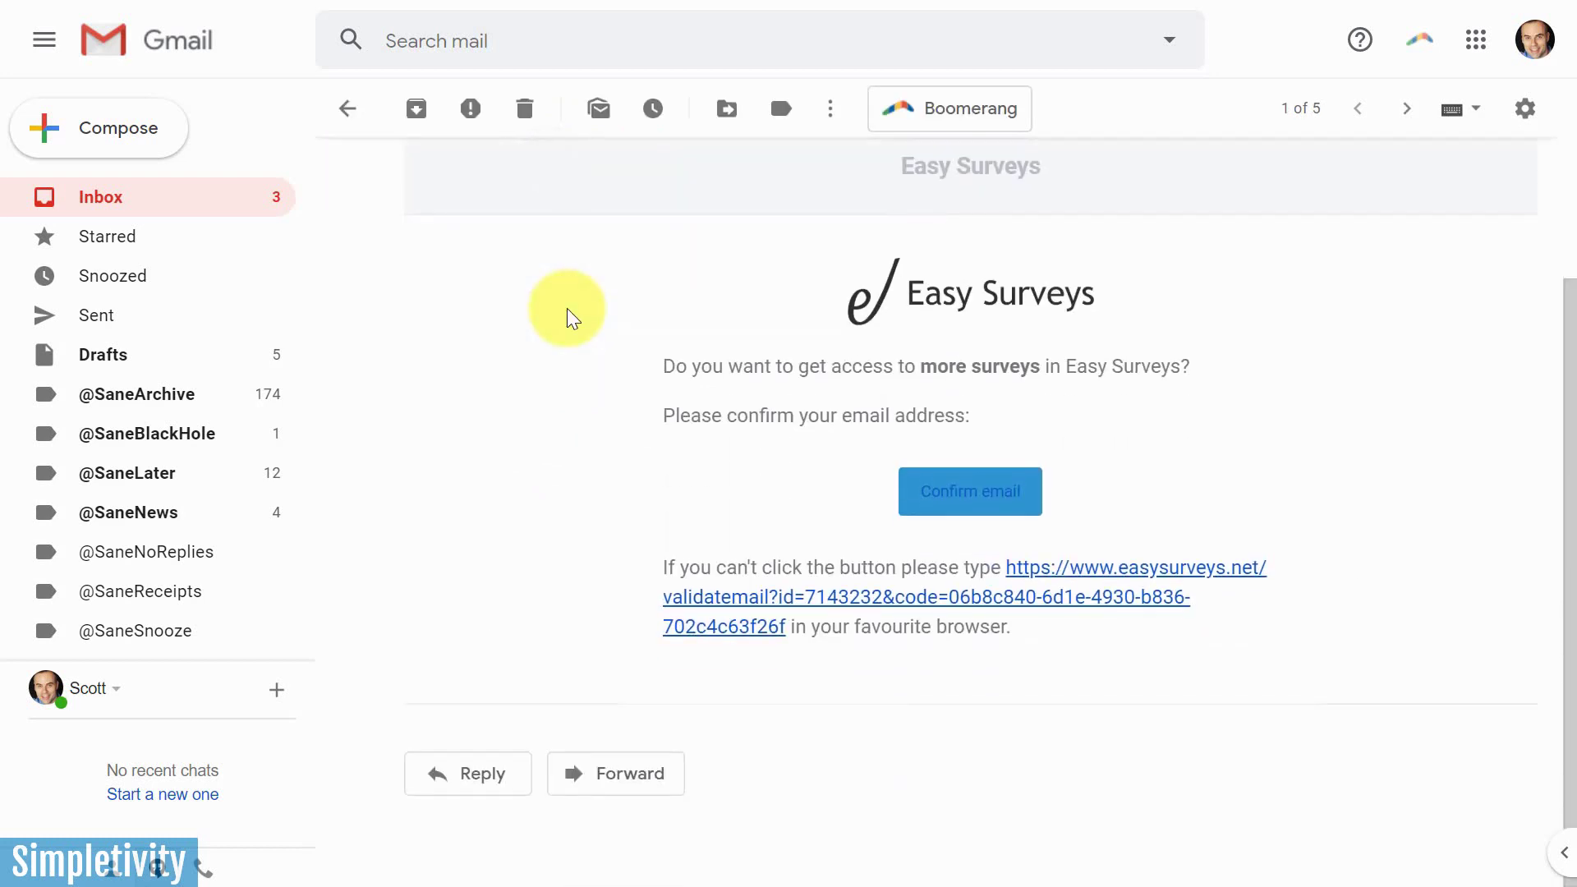
pyautogui.scroll(3, 567, 312)
pyautogui.click(348, 108)
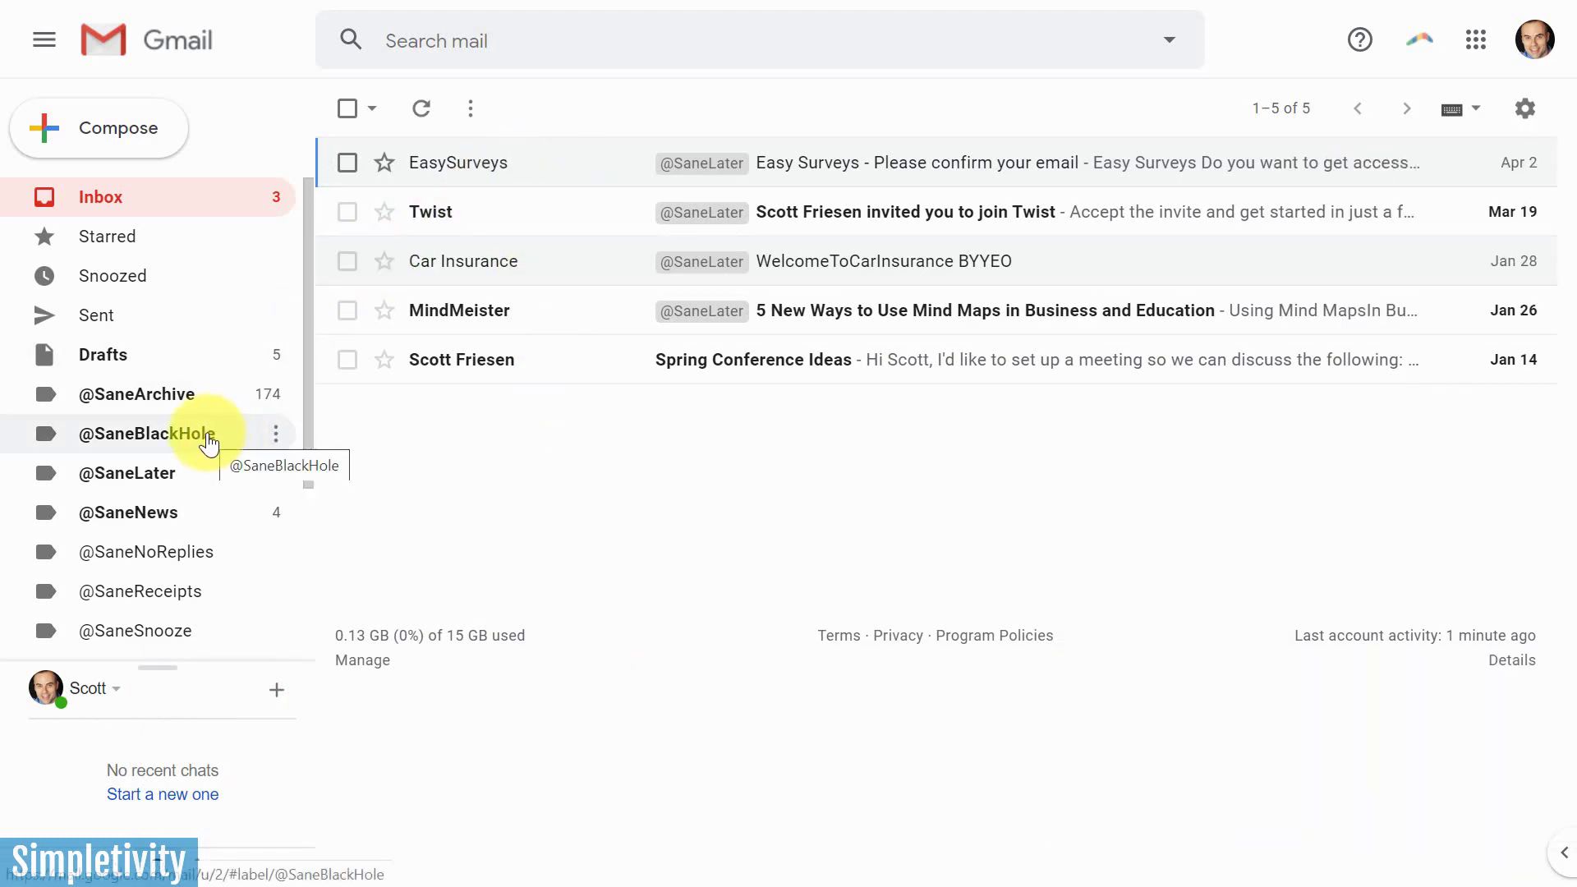
pyautogui.moveTo(473, 164); pyautogui.dragTo(111, 433)
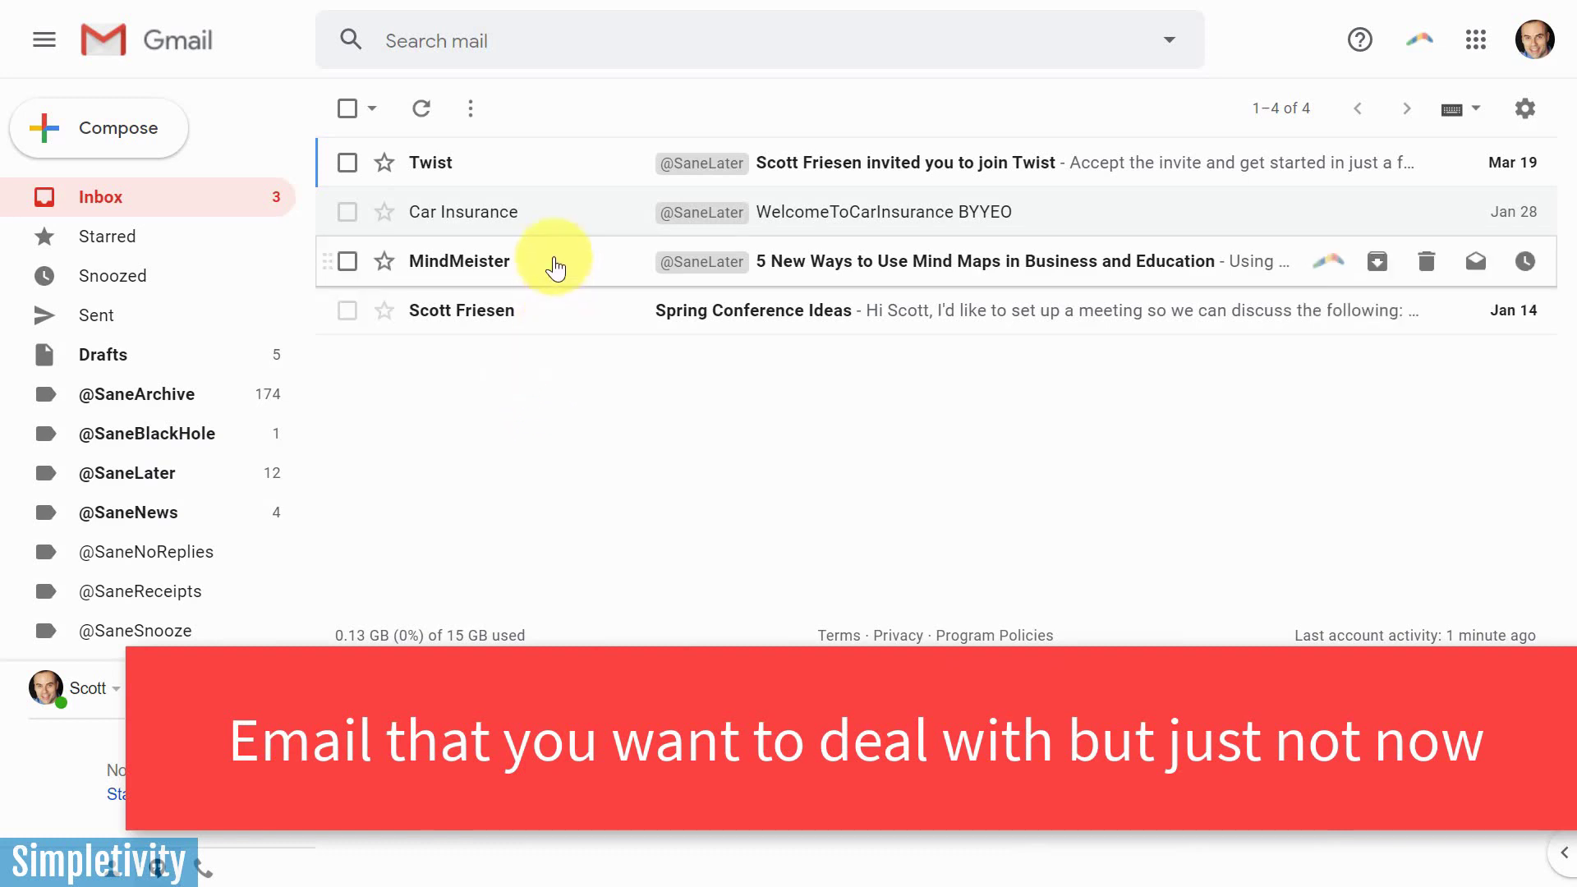
# Look at the snooze options for the Car Insurance email, both in the opened message and in the inbox list
pyautogui.click(534, 216)
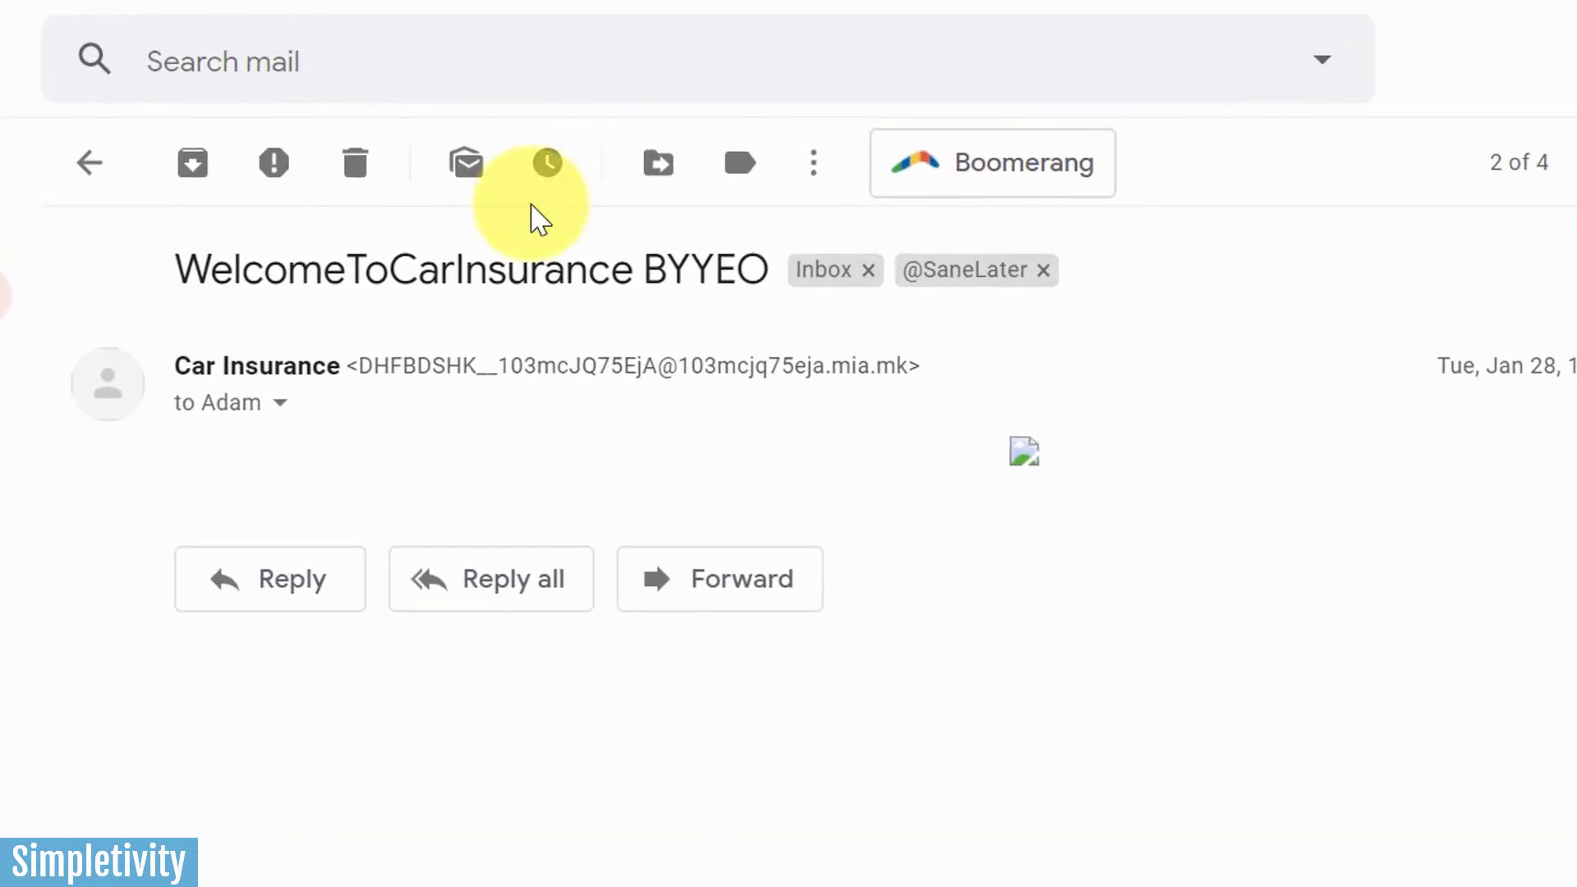
pyautogui.click(552, 168)
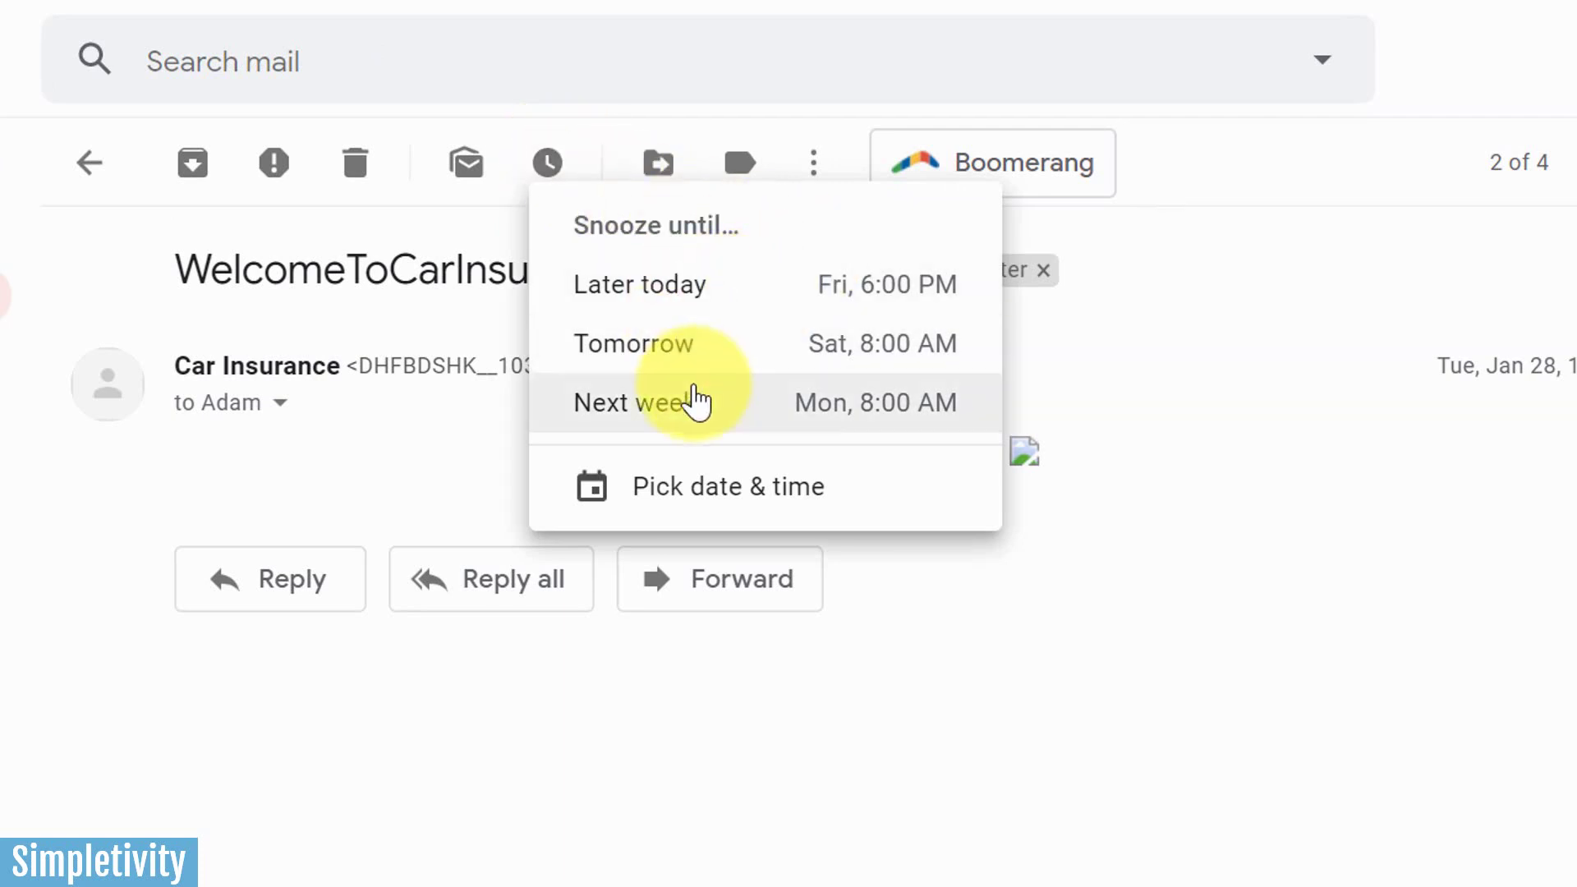
pyautogui.click(89, 163)
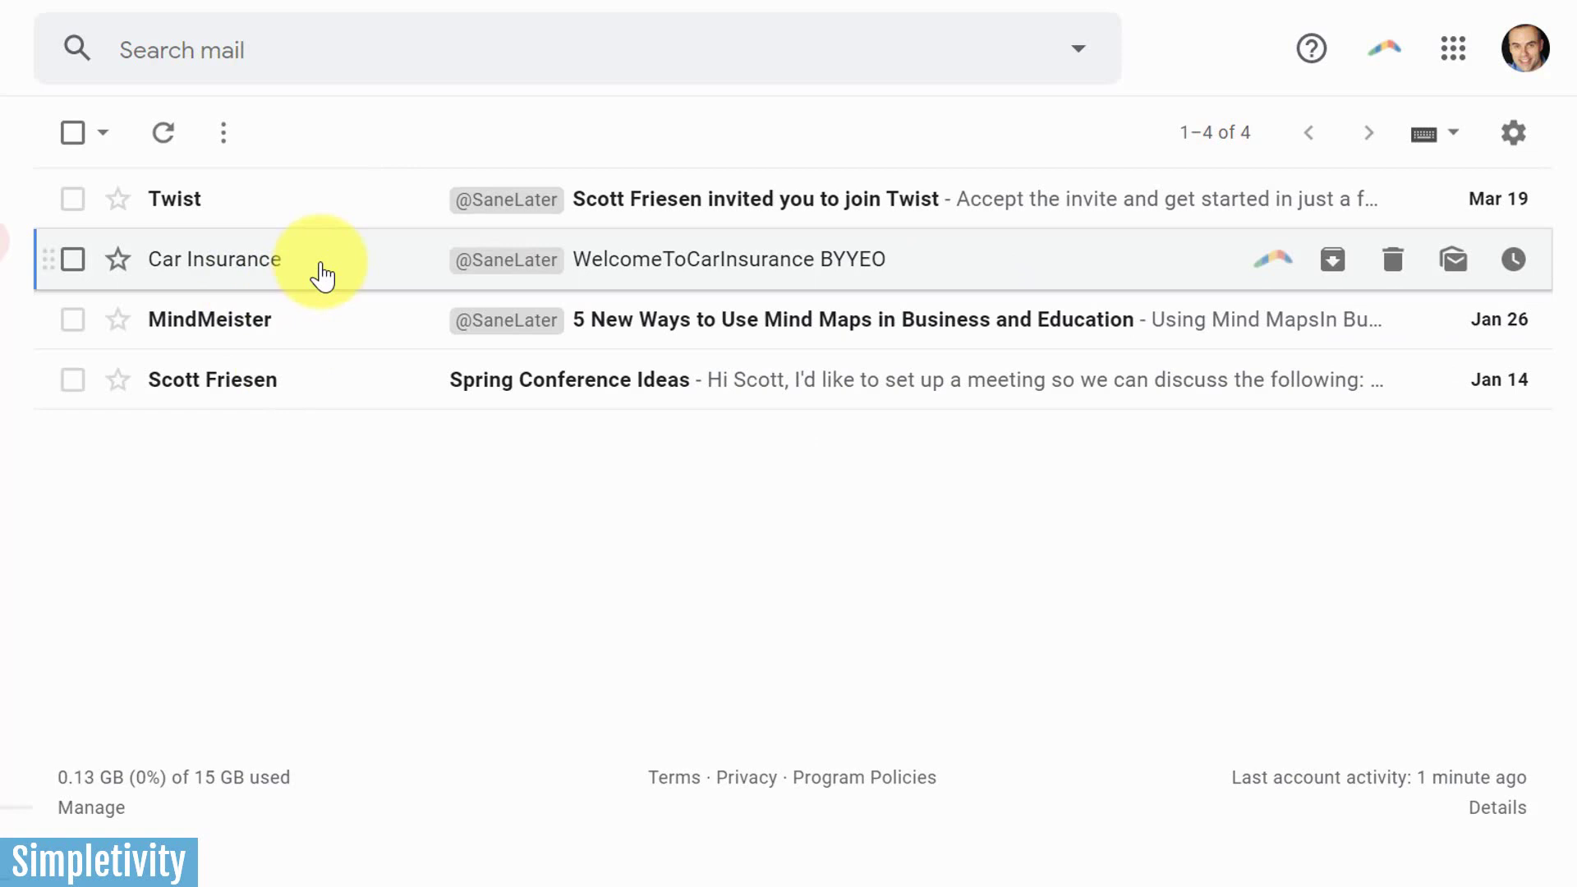
pyautogui.click(1513, 260)
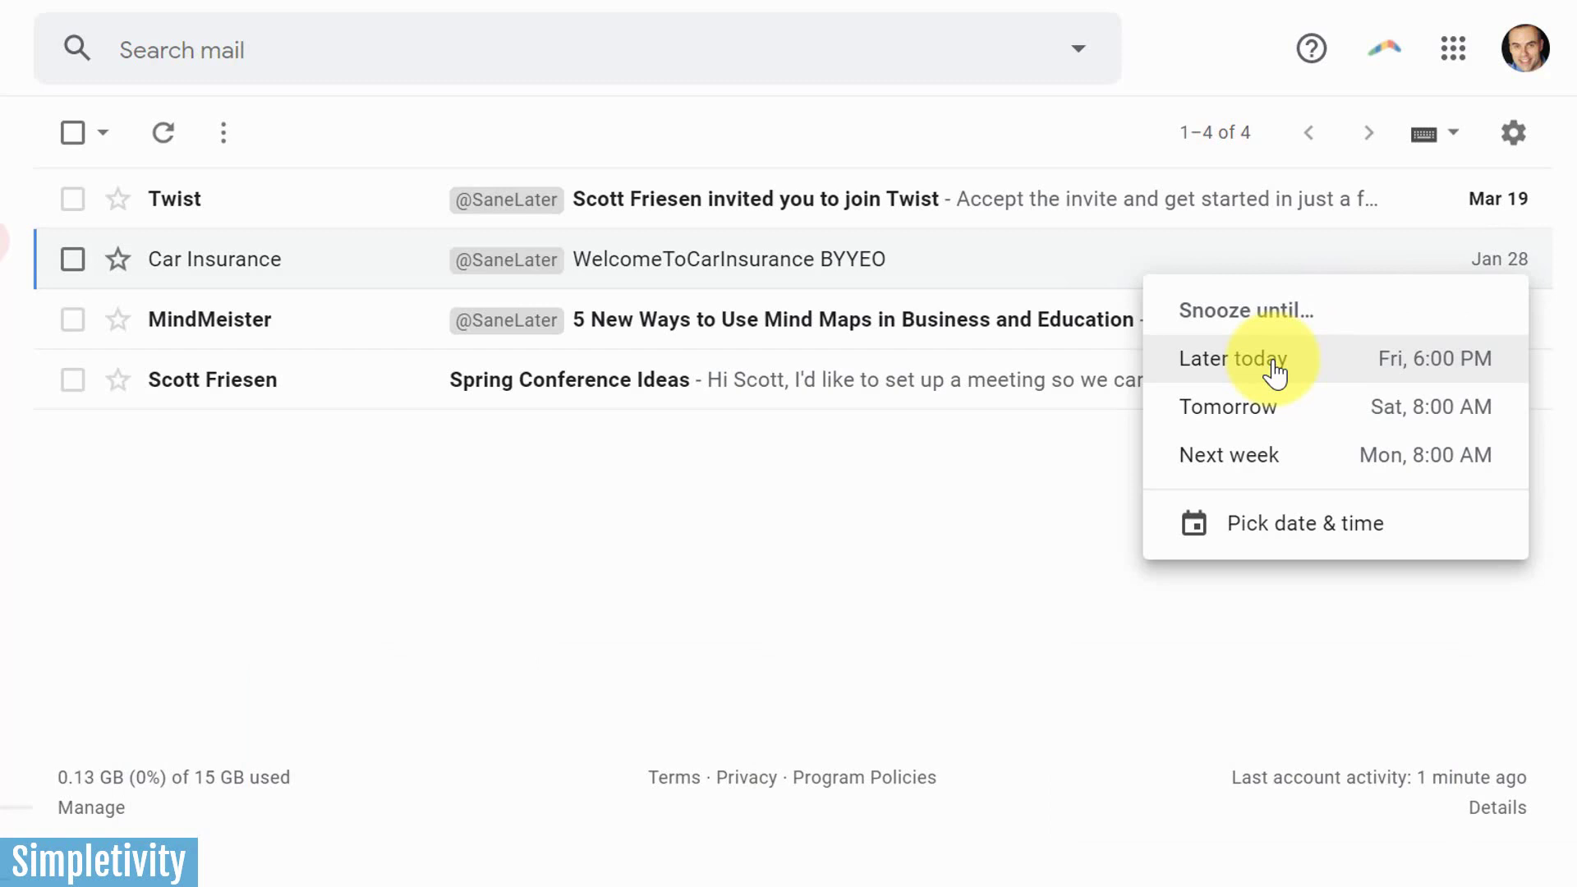
pyautogui.click(1003, 450)
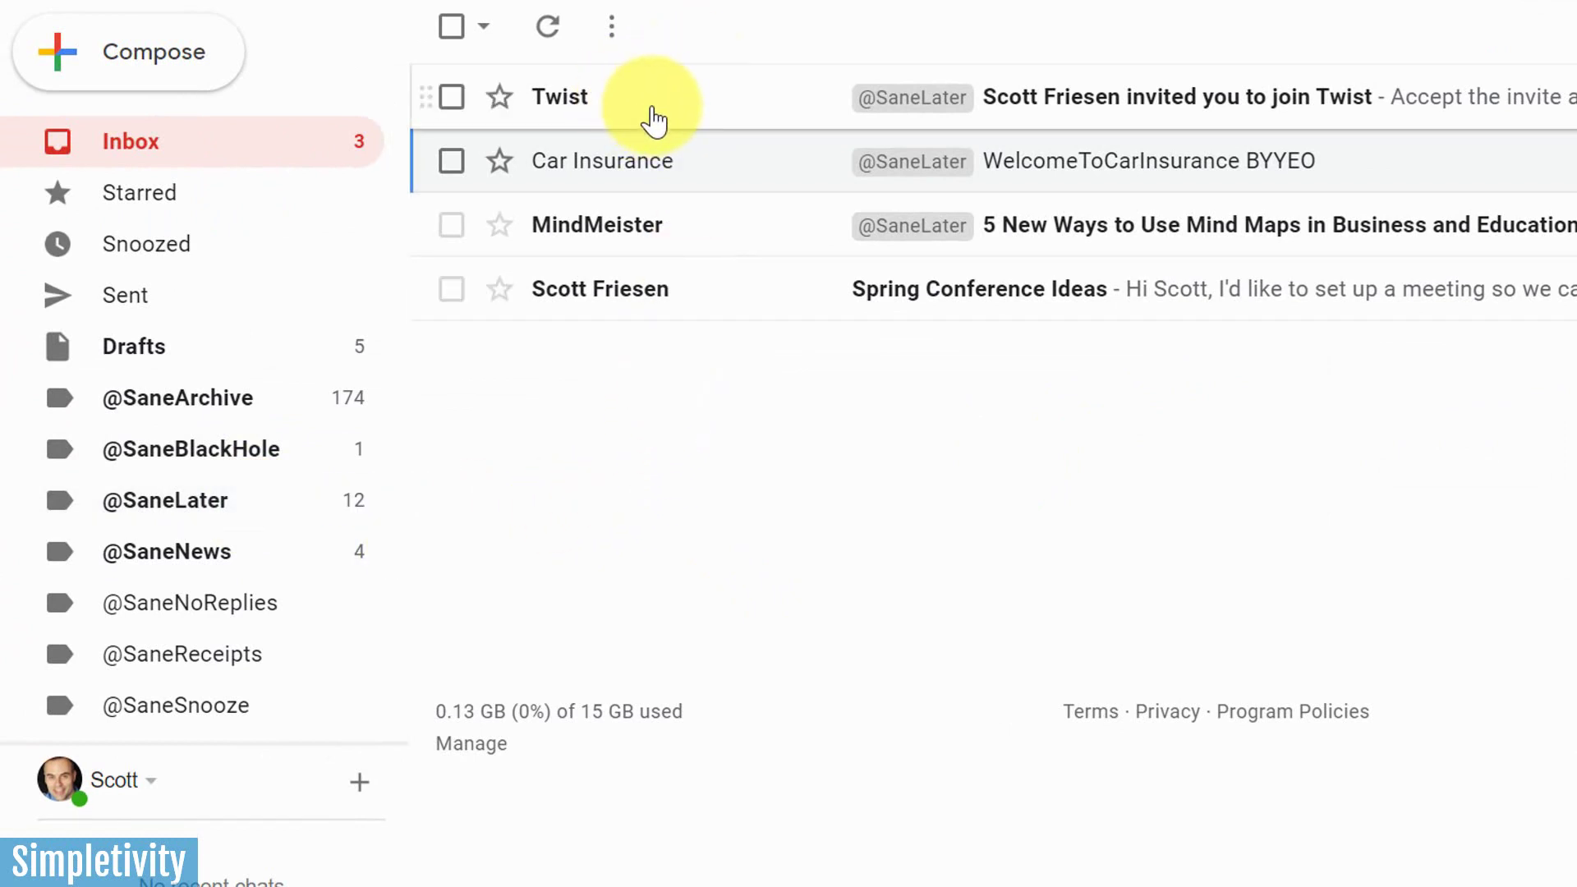
pyautogui.moveTo(655, 122); pyautogui.dragTo(179, 526)
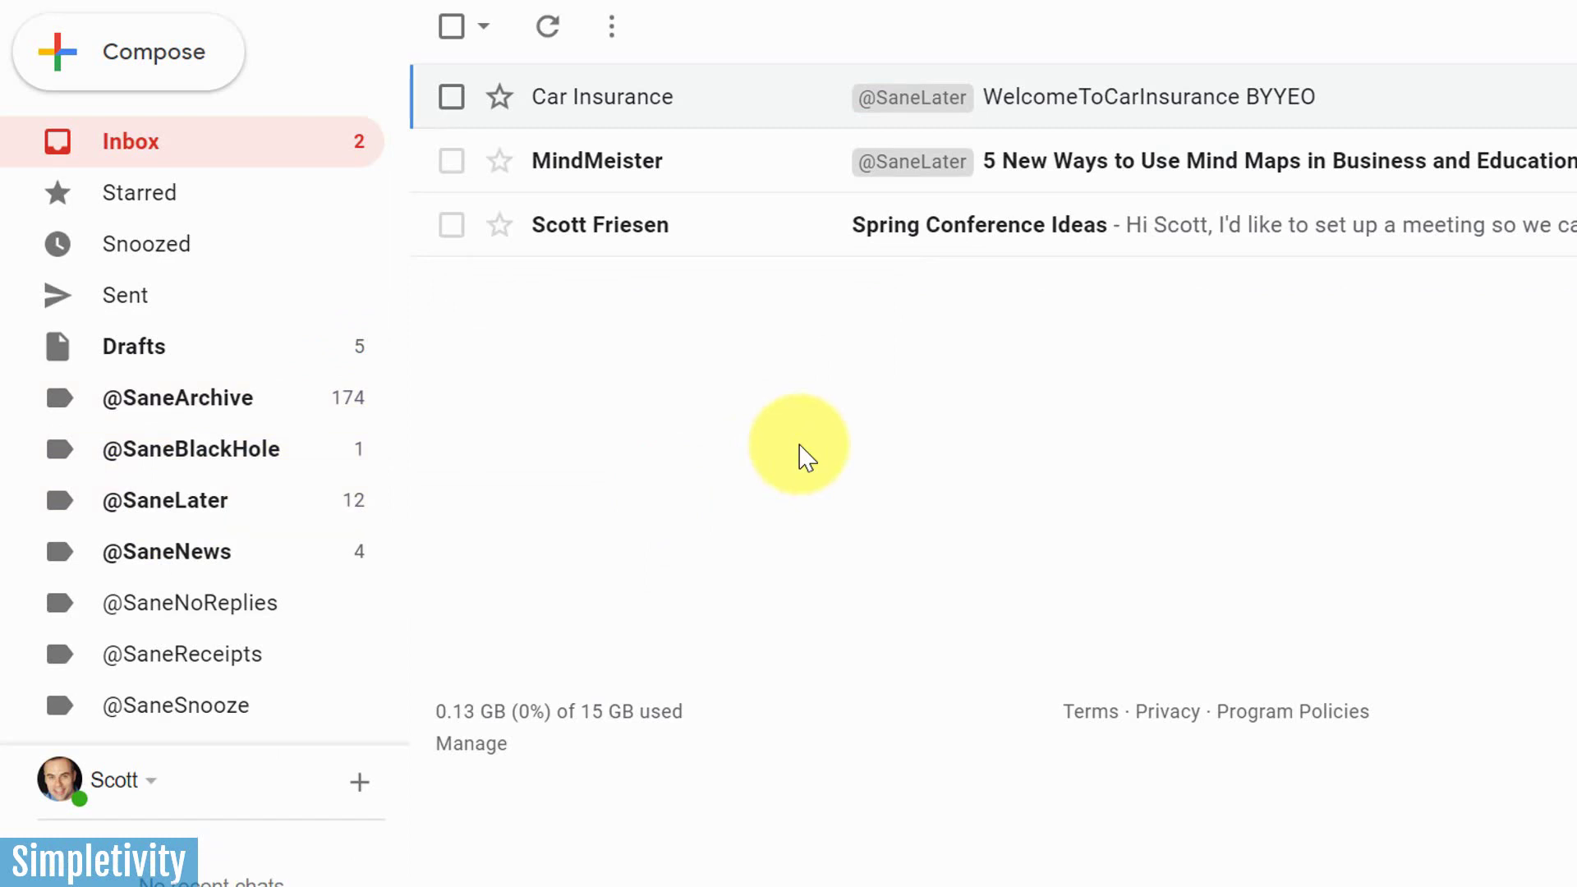
pyautogui.click(233, 496)
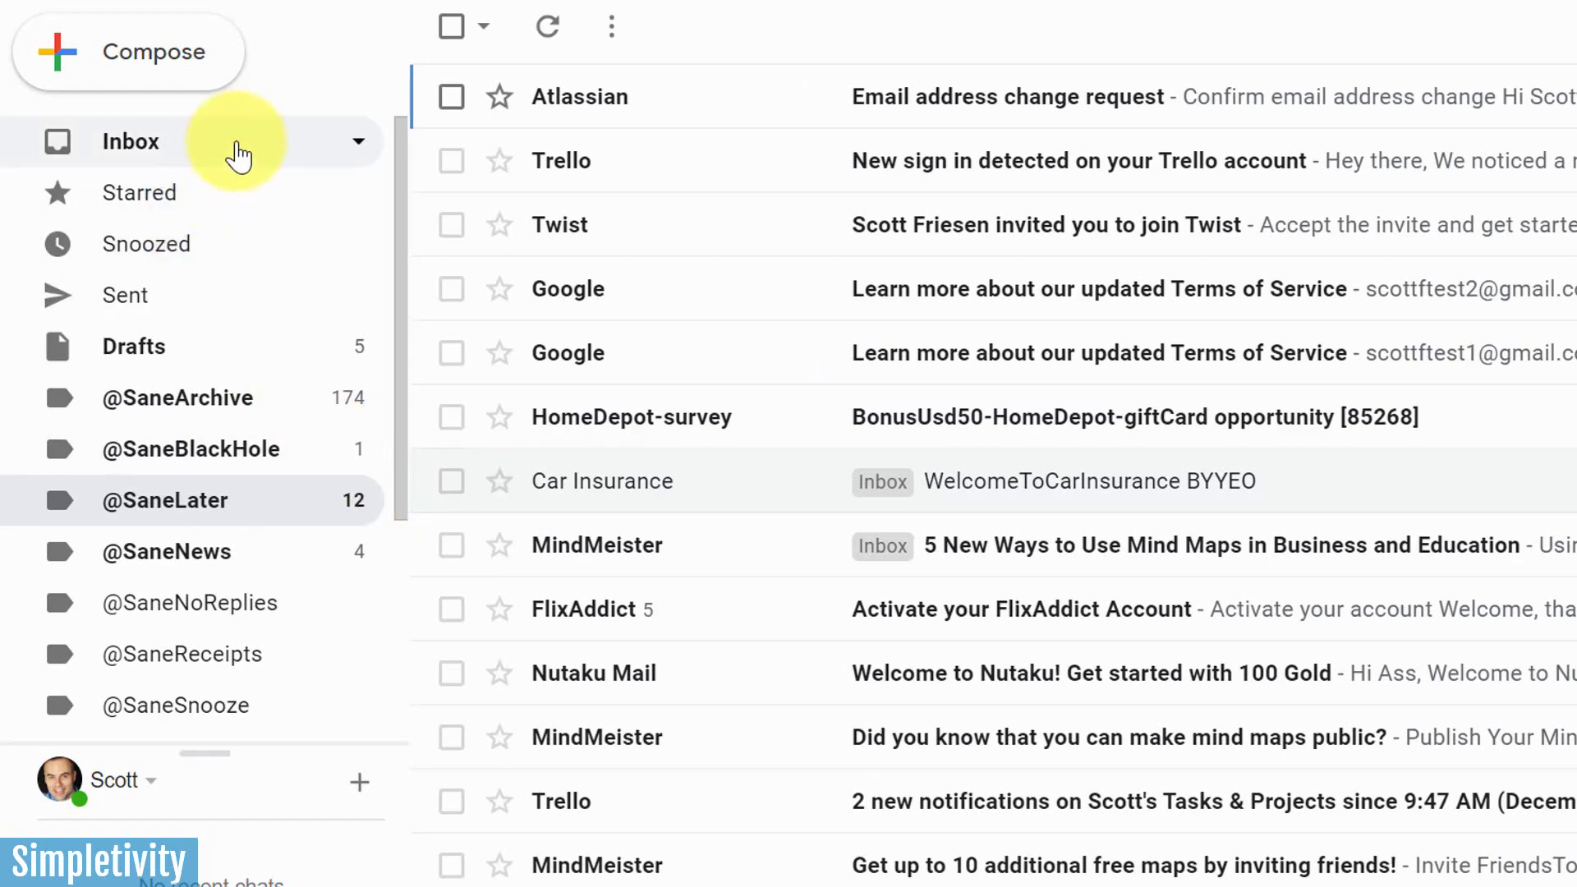
pyautogui.click(239, 148)
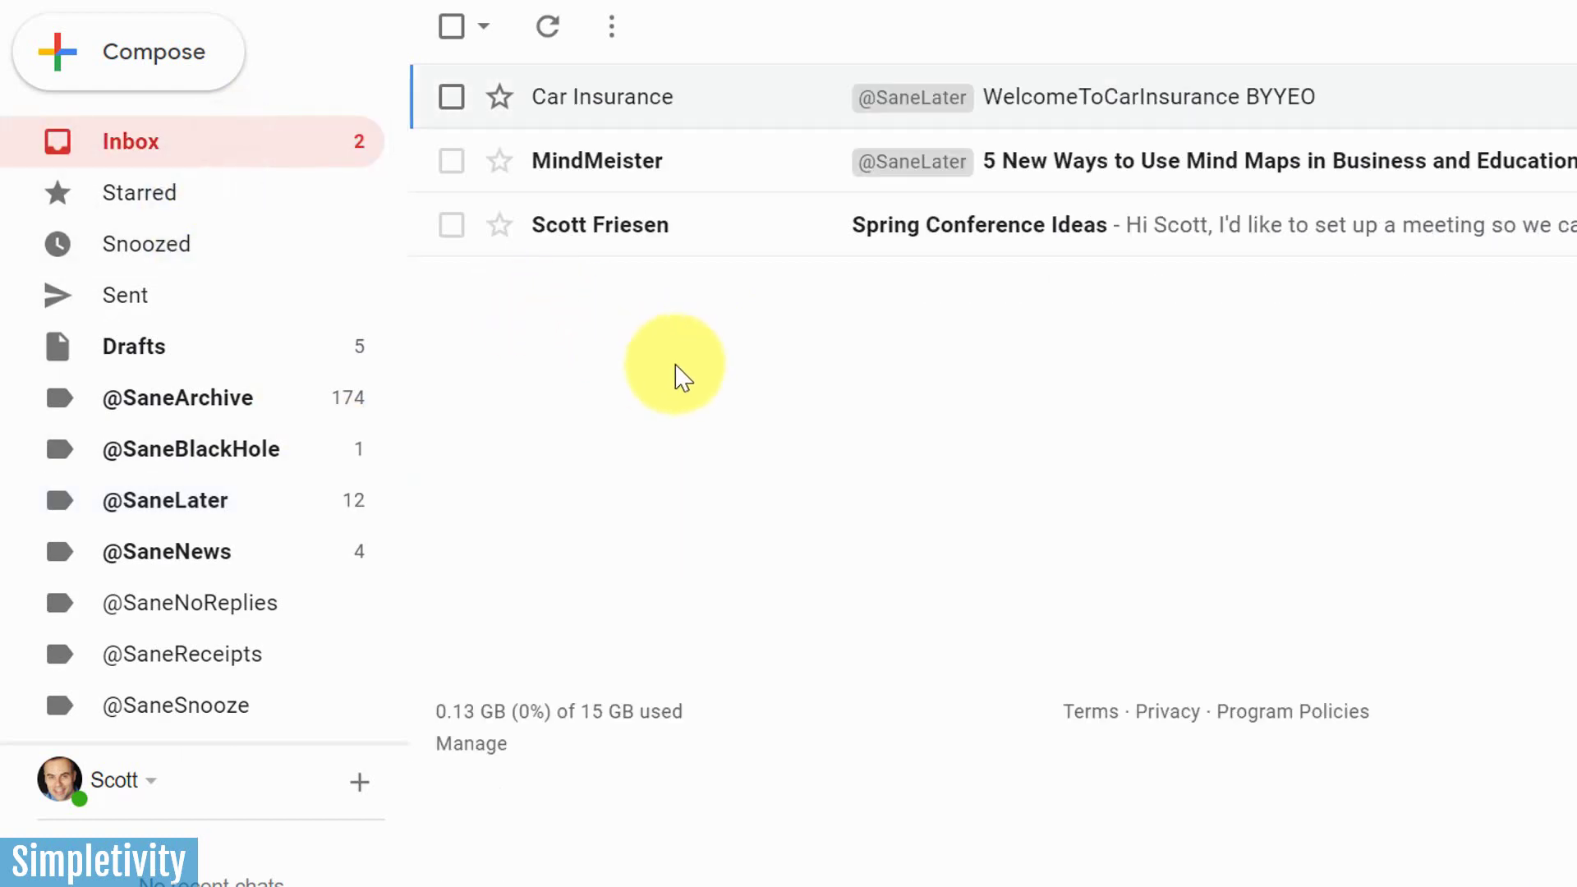
pyautogui.moveTo(251, 503)
pyautogui.click(194, 496)
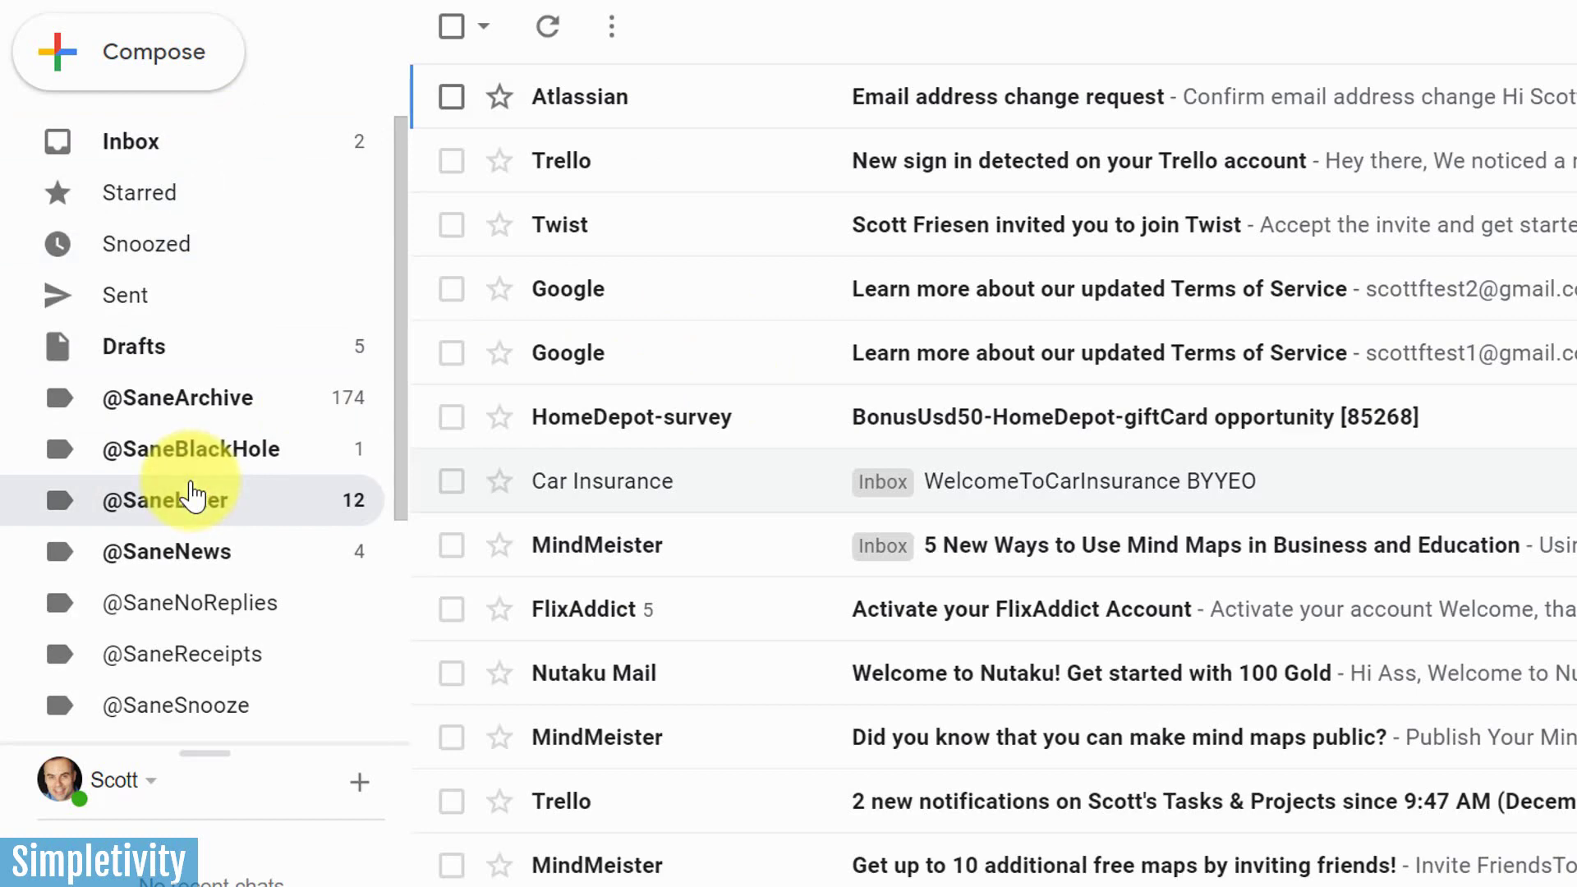
pyautogui.click(207, 146)
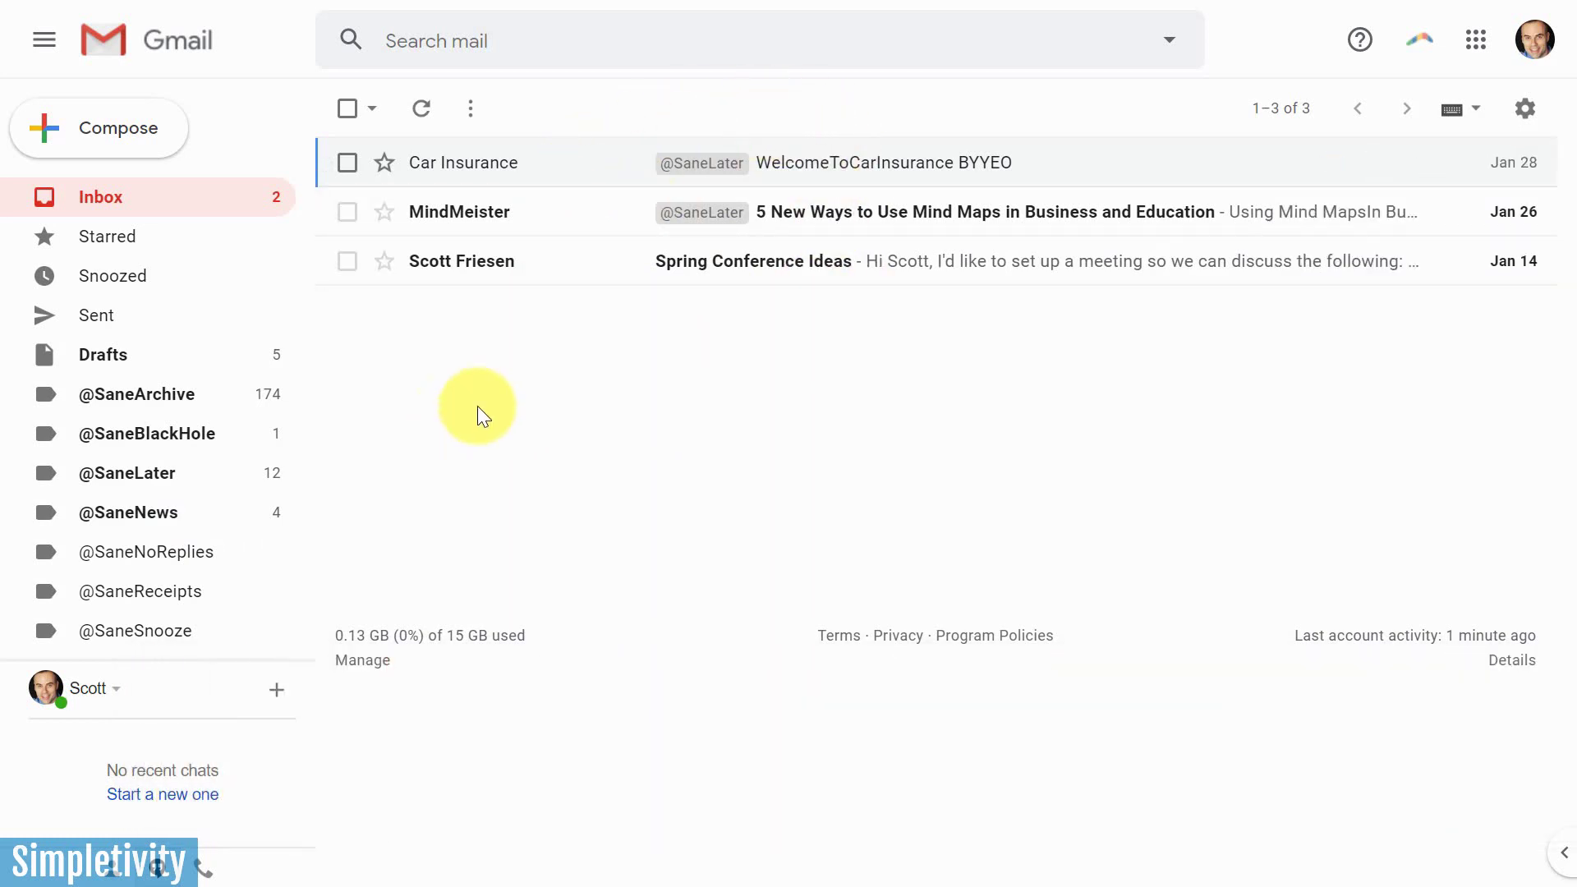
pyautogui.click(192, 513)
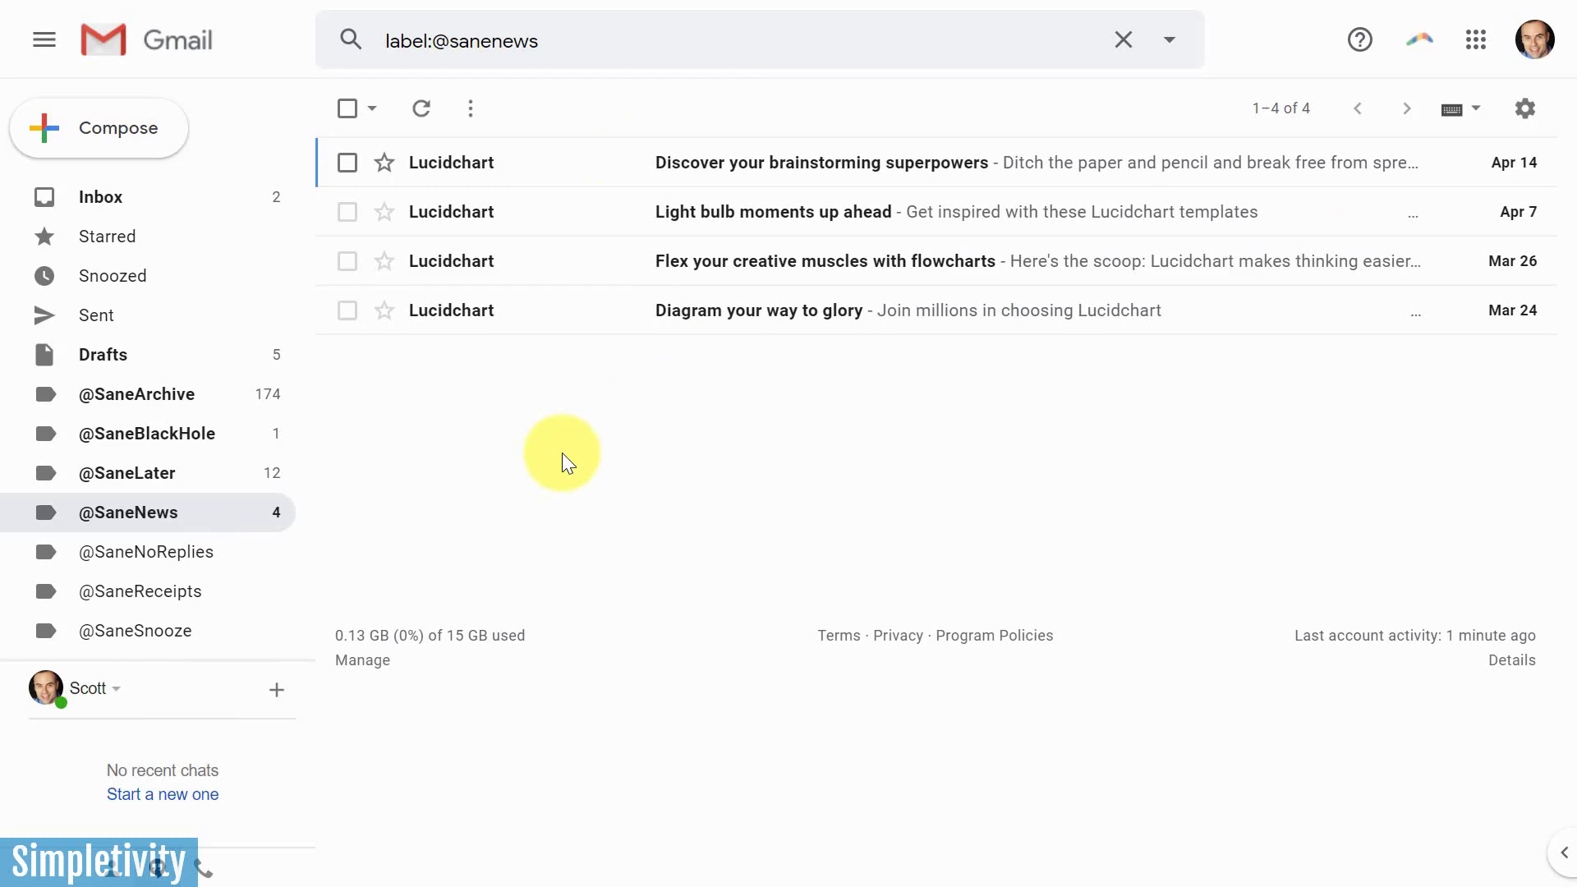
pyautogui.moveTo(152, 508)
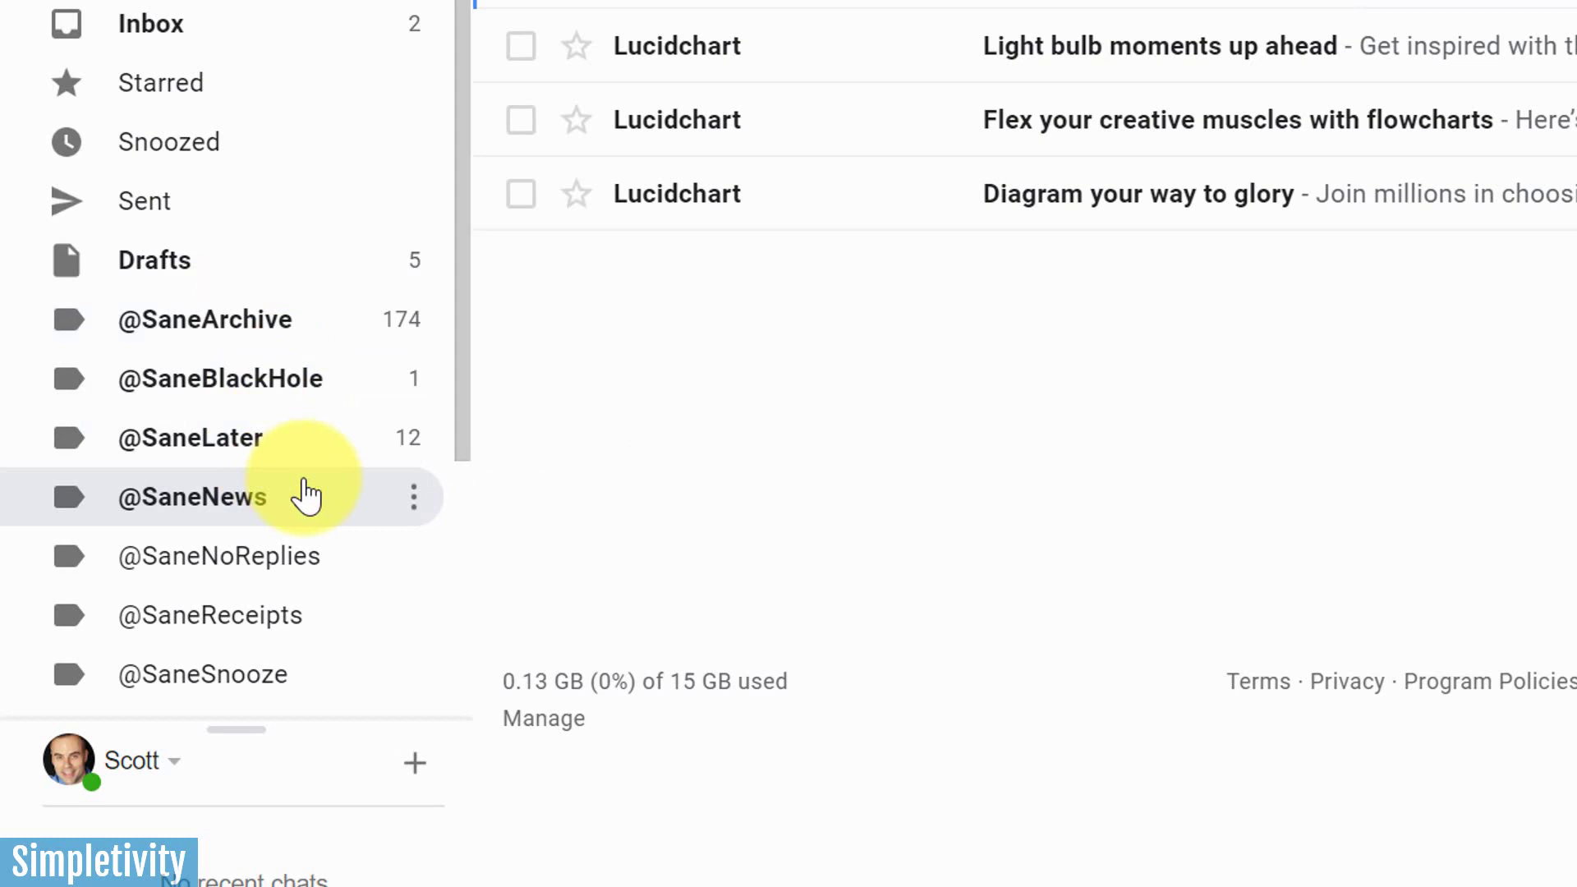
pyautogui.click(160, 29)
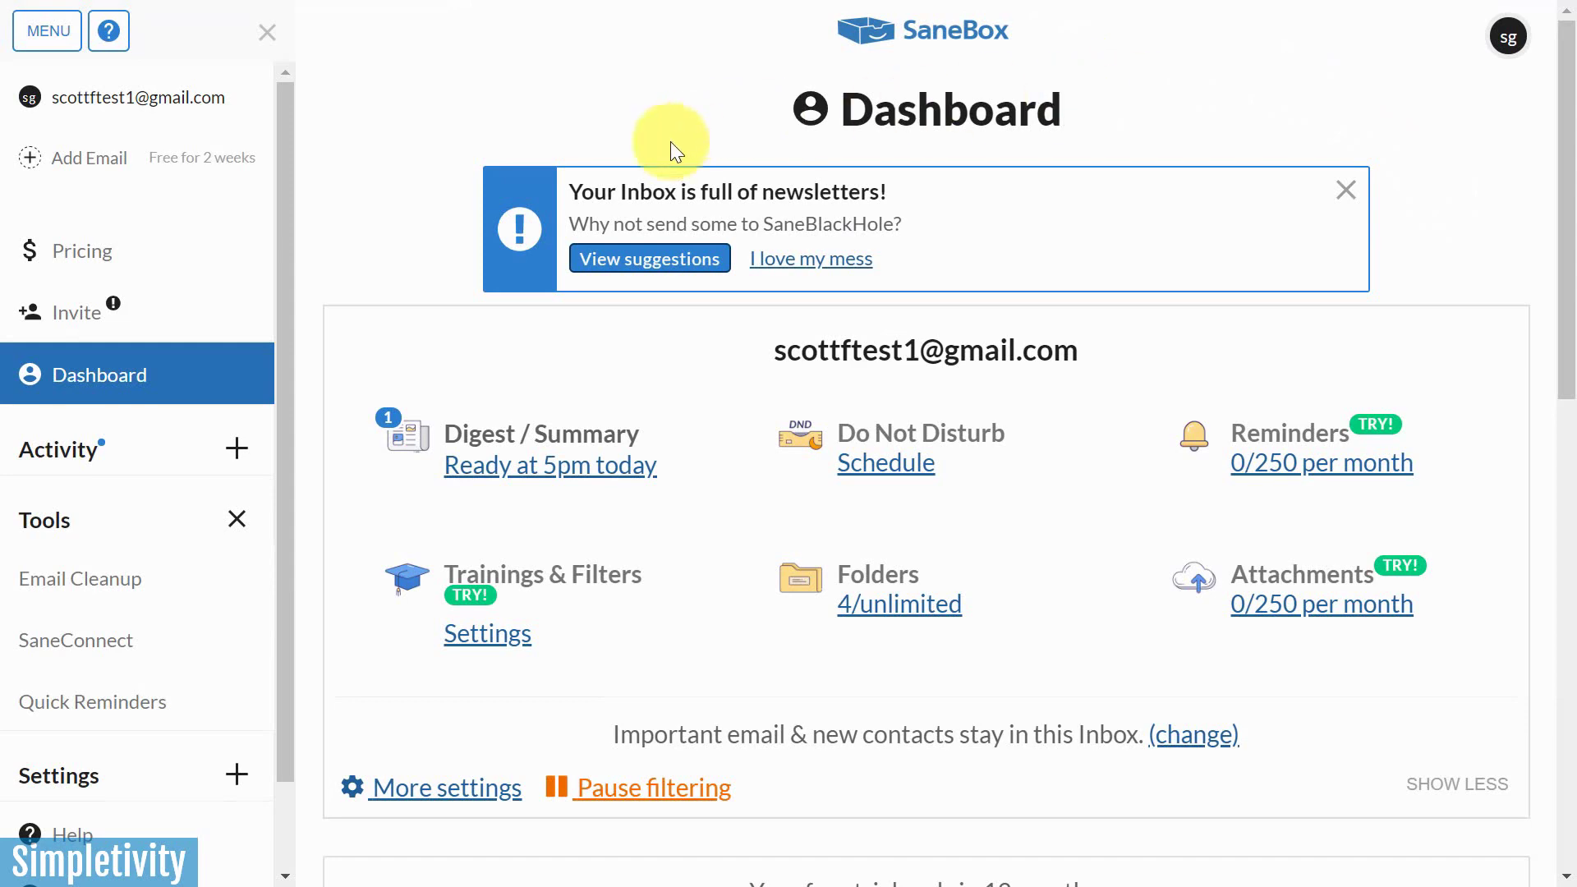
# On the SaneBox dashboard, view the SaneBlackHole suggestions and block the Best Buy newsletter sender
pyautogui.scroll(-3, 386, 297)
pyautogui.scroll(3, 372, 305)
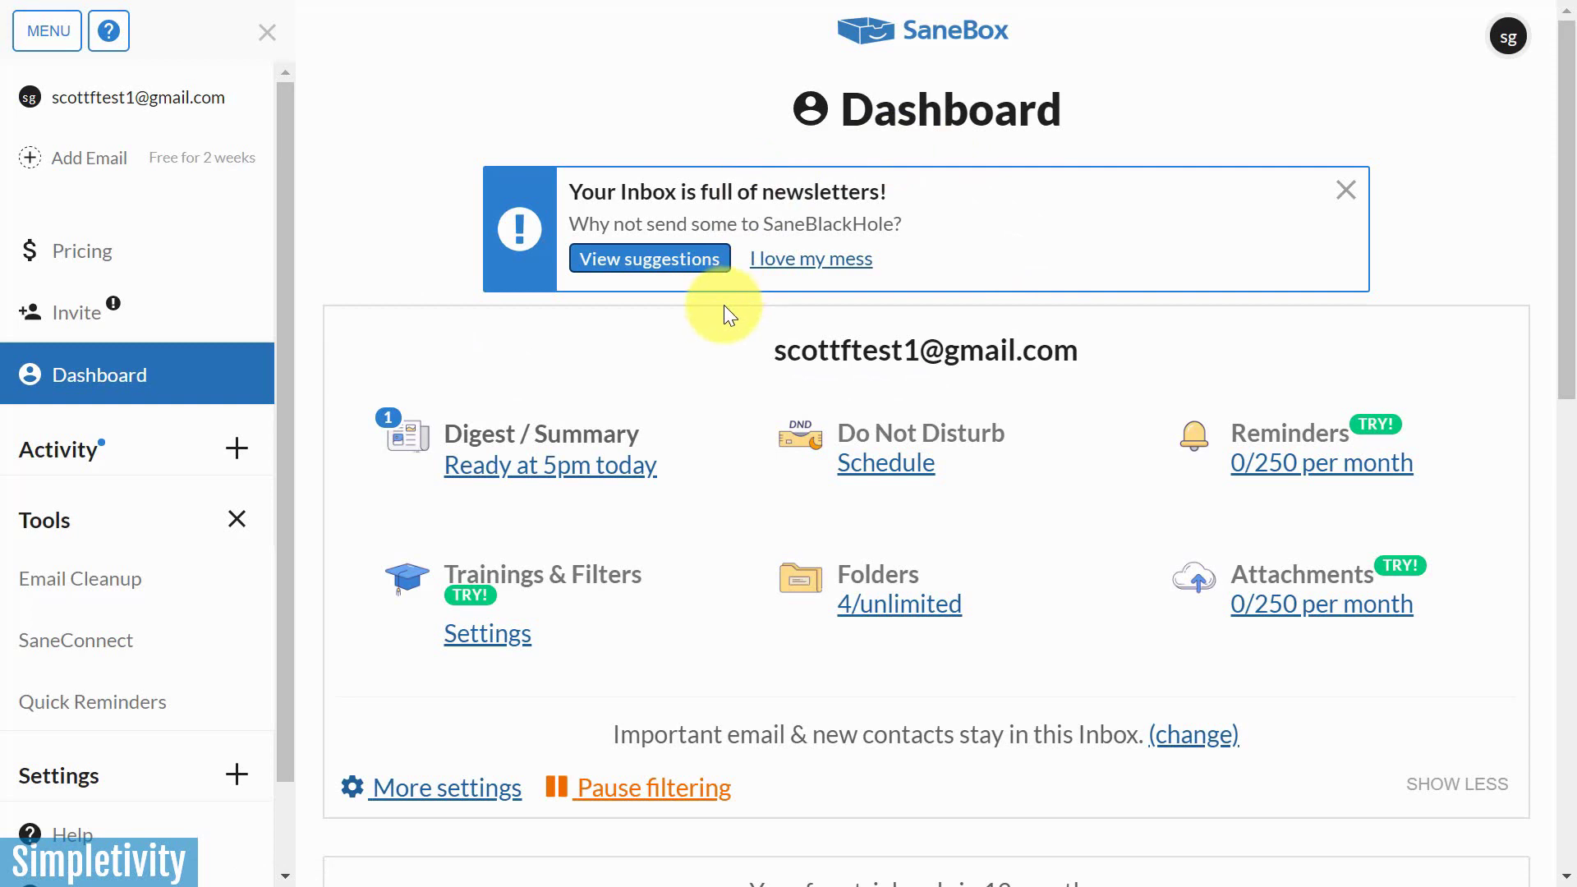
pyautogui.click(649, 259)
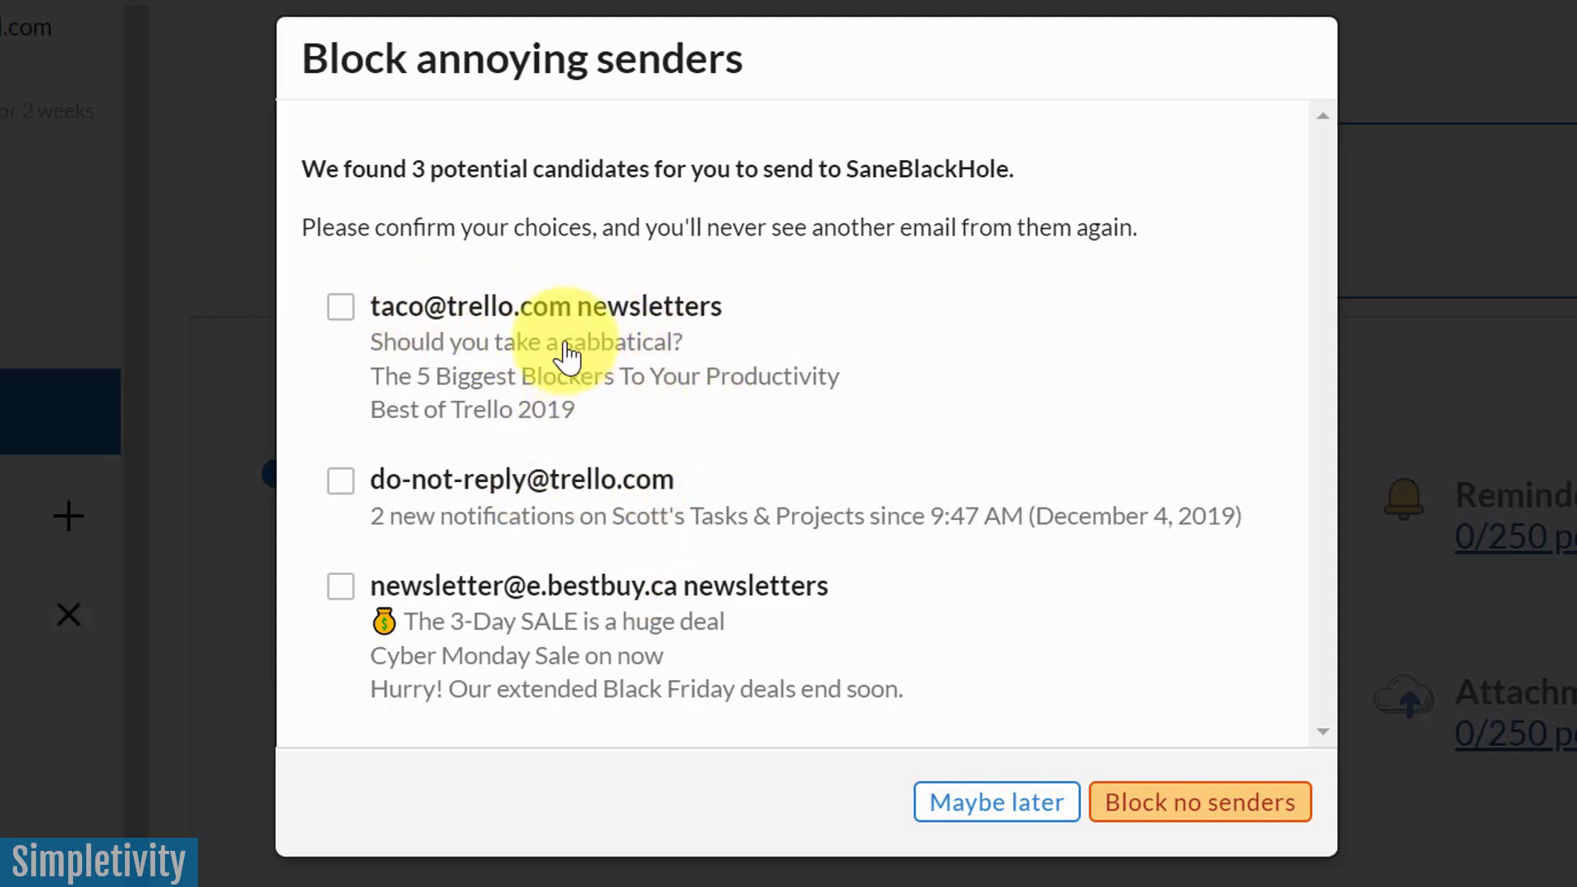
pyautogui.click(343, 593)
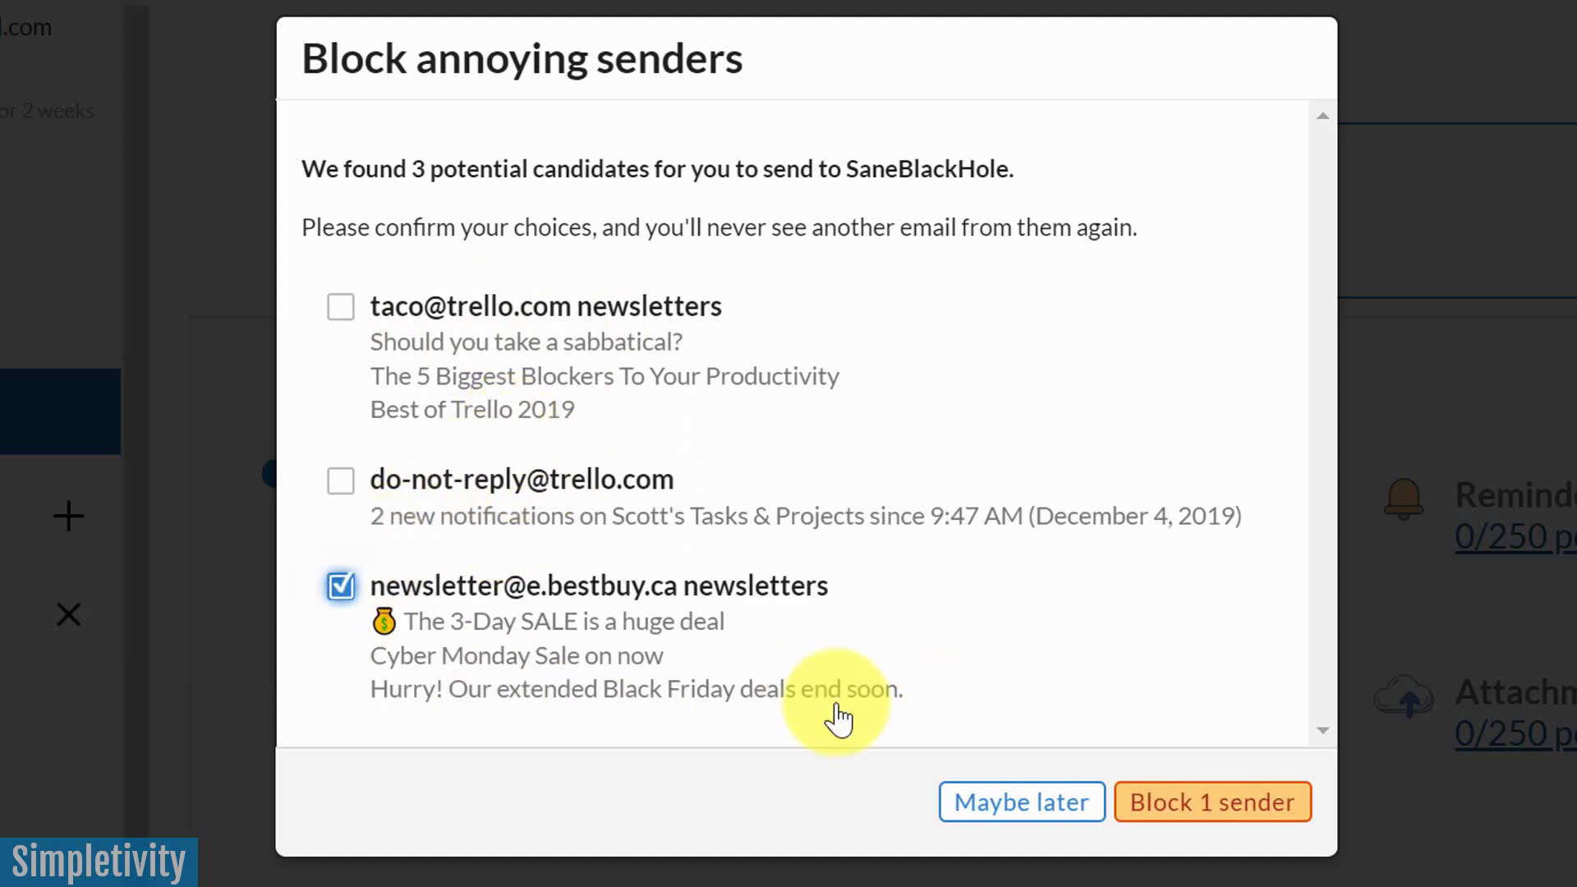
pyautogui.click(1219, 802)
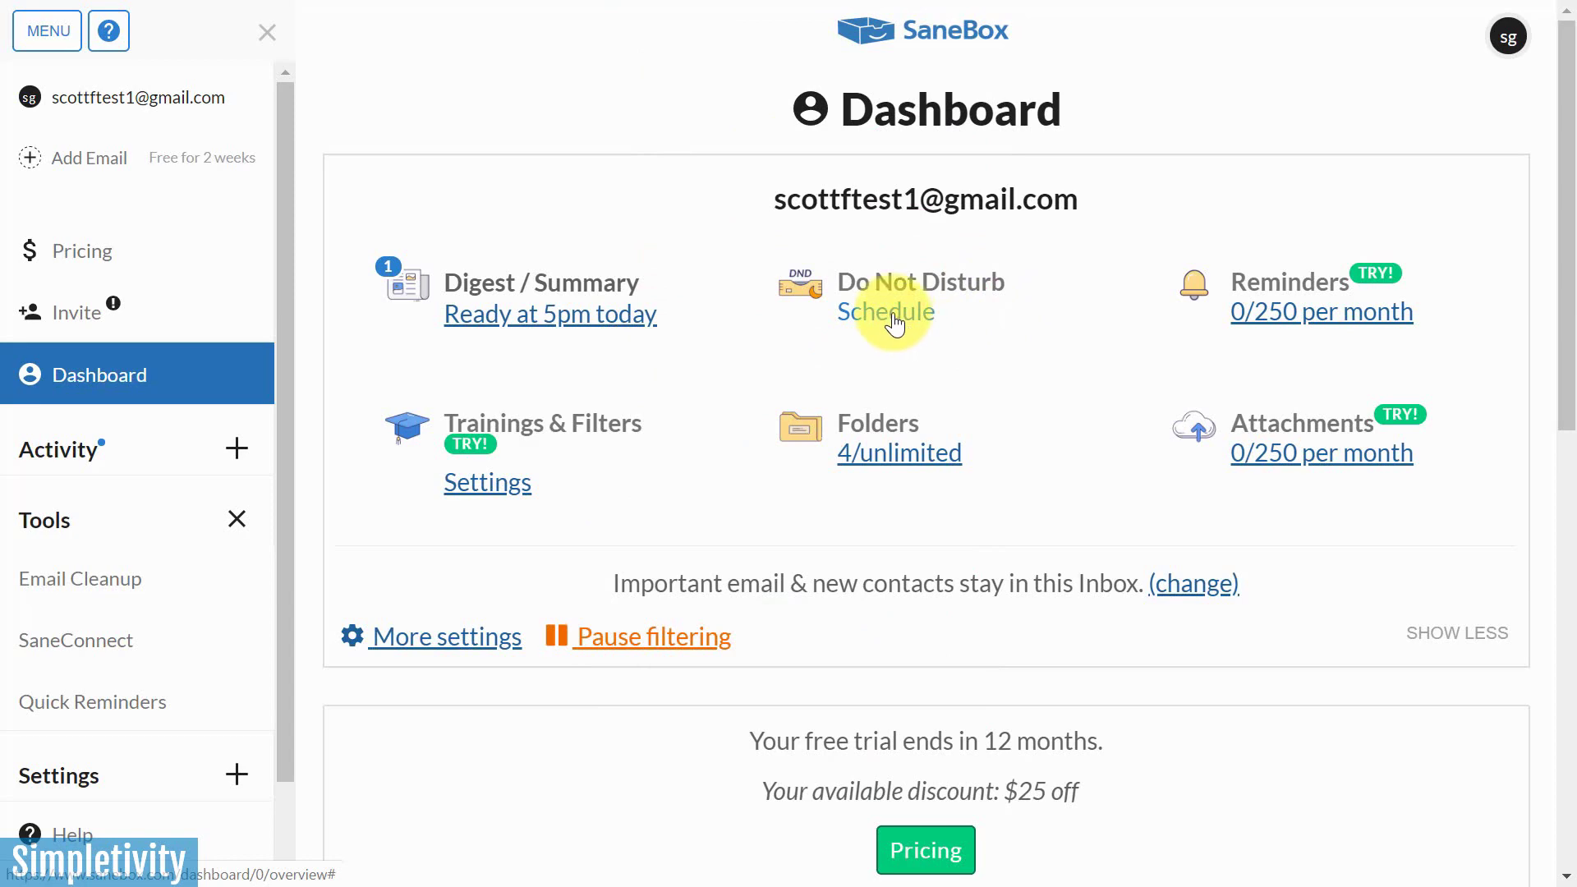
# Try the Just this once, Every weekday and Away message options of the Do Not Disturb schedule, and cancel without enabling it
pyautogui.click(892, 319)
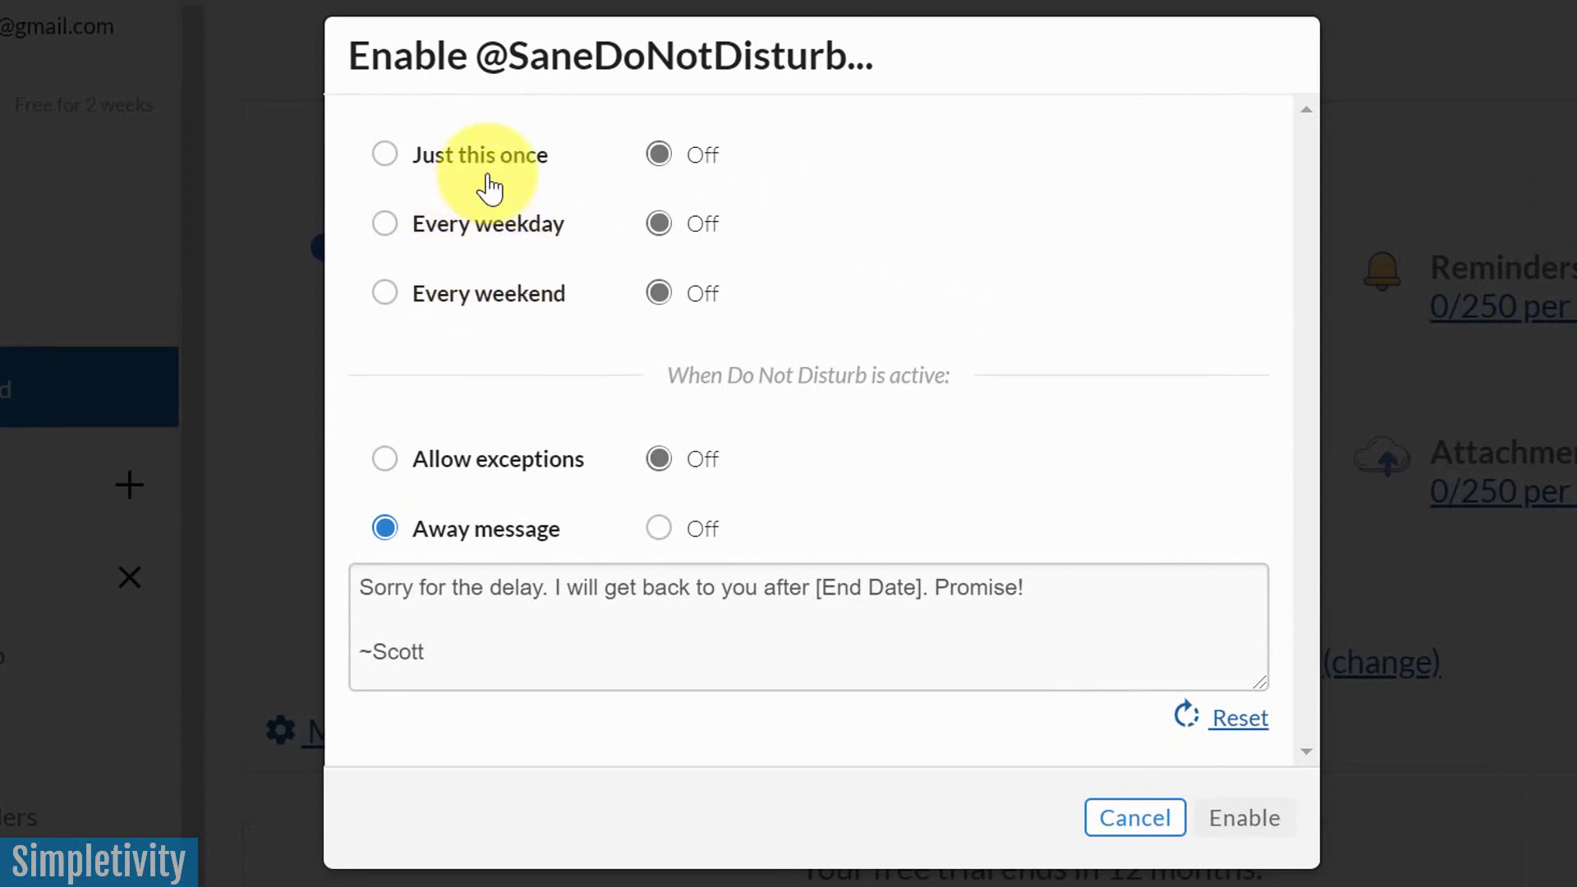
pyautogui.click(386, 160)
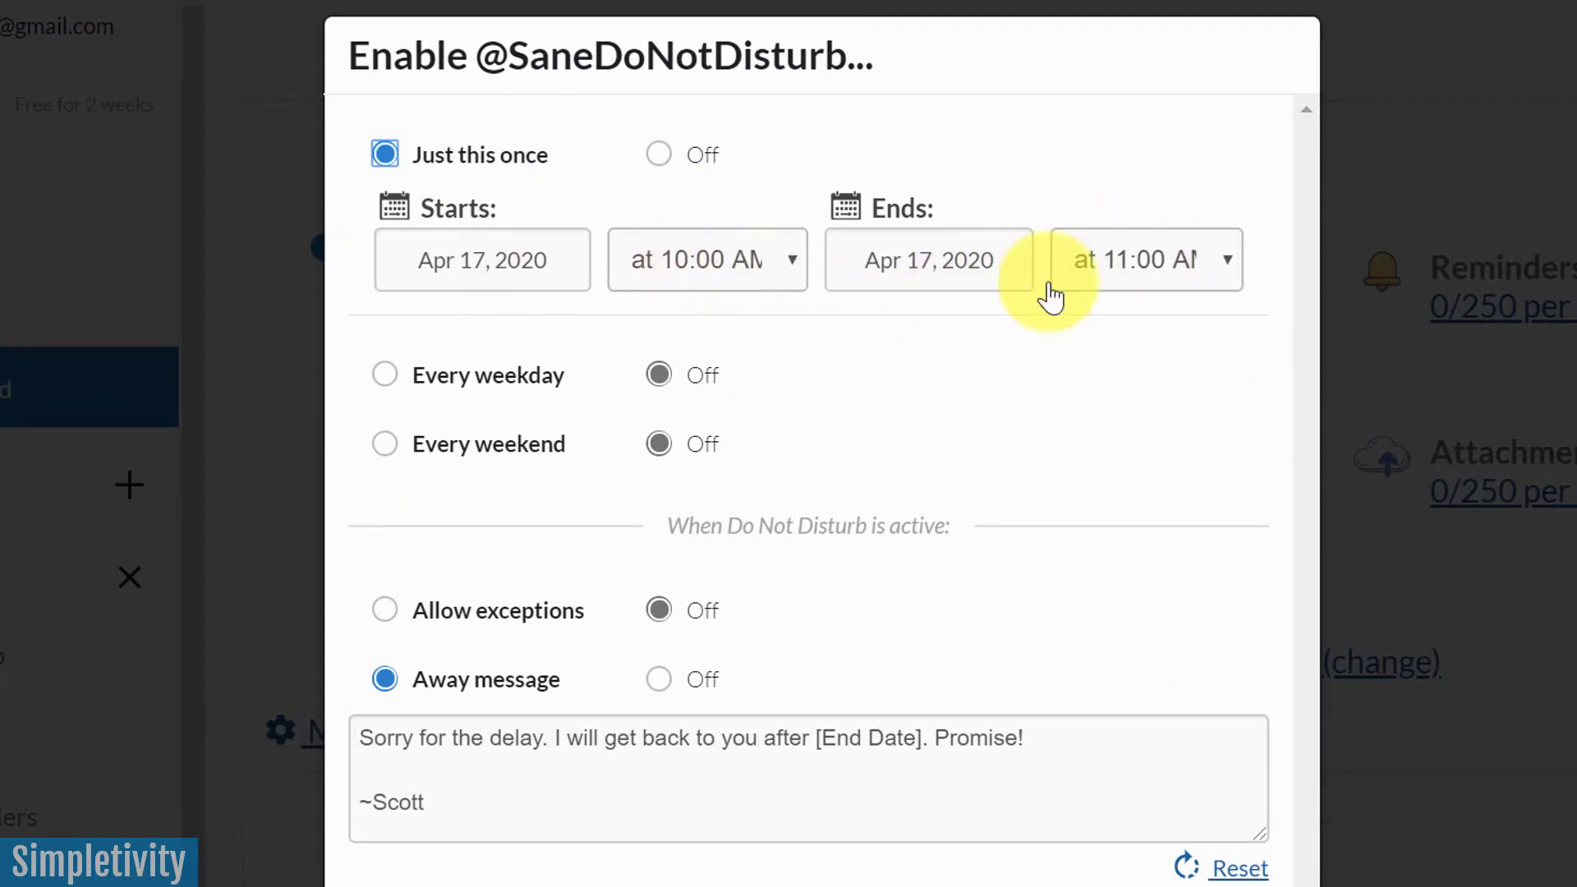
pyautogui.click(658, 155)
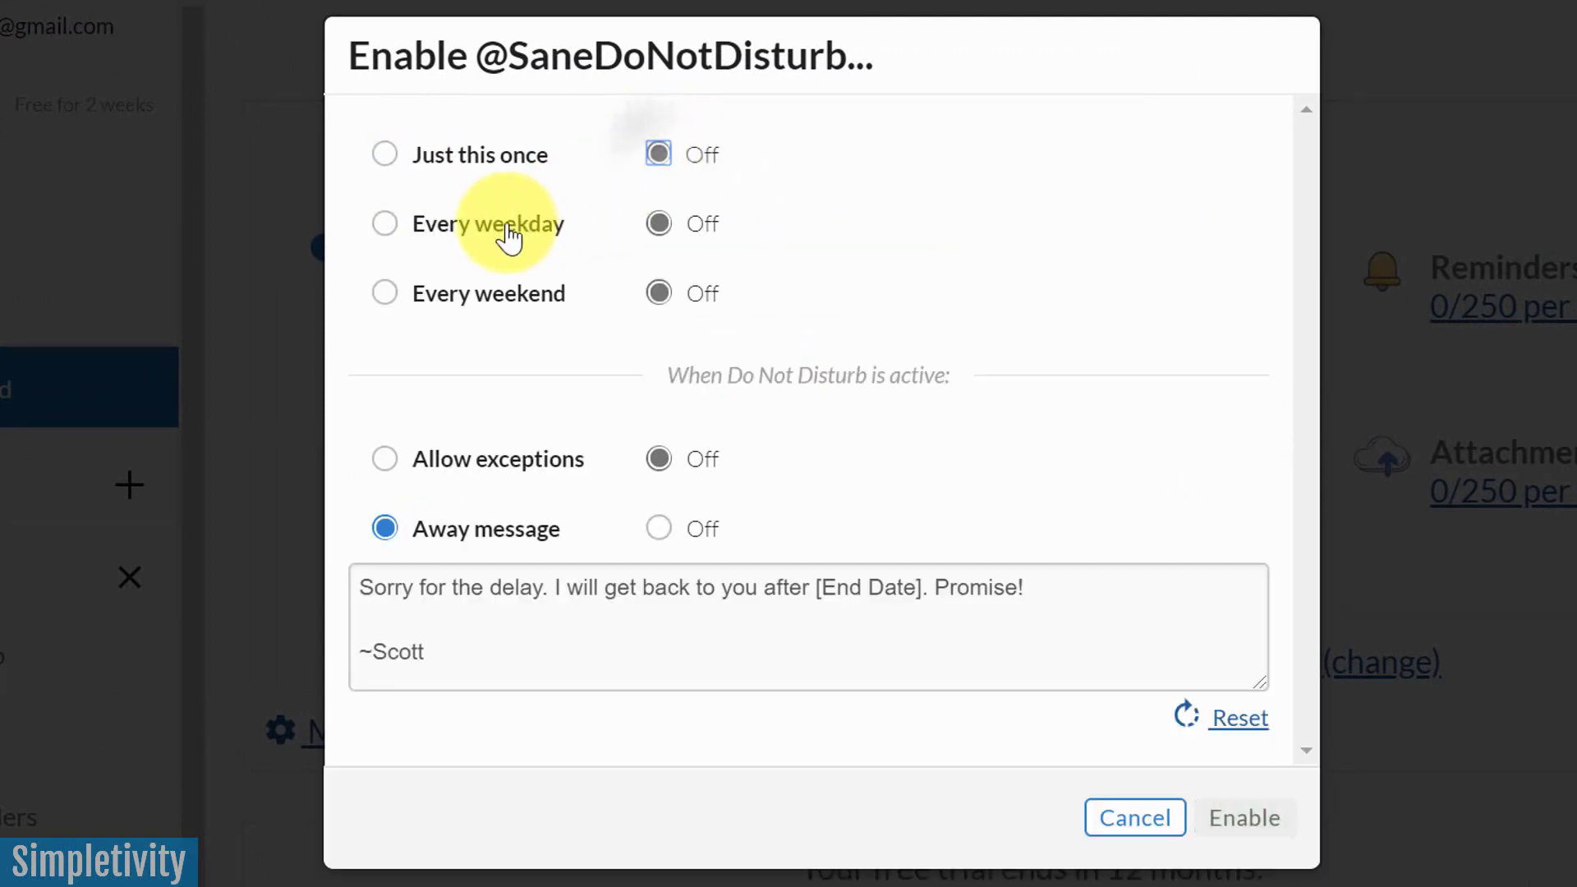
pyautogui.click(383, 230)
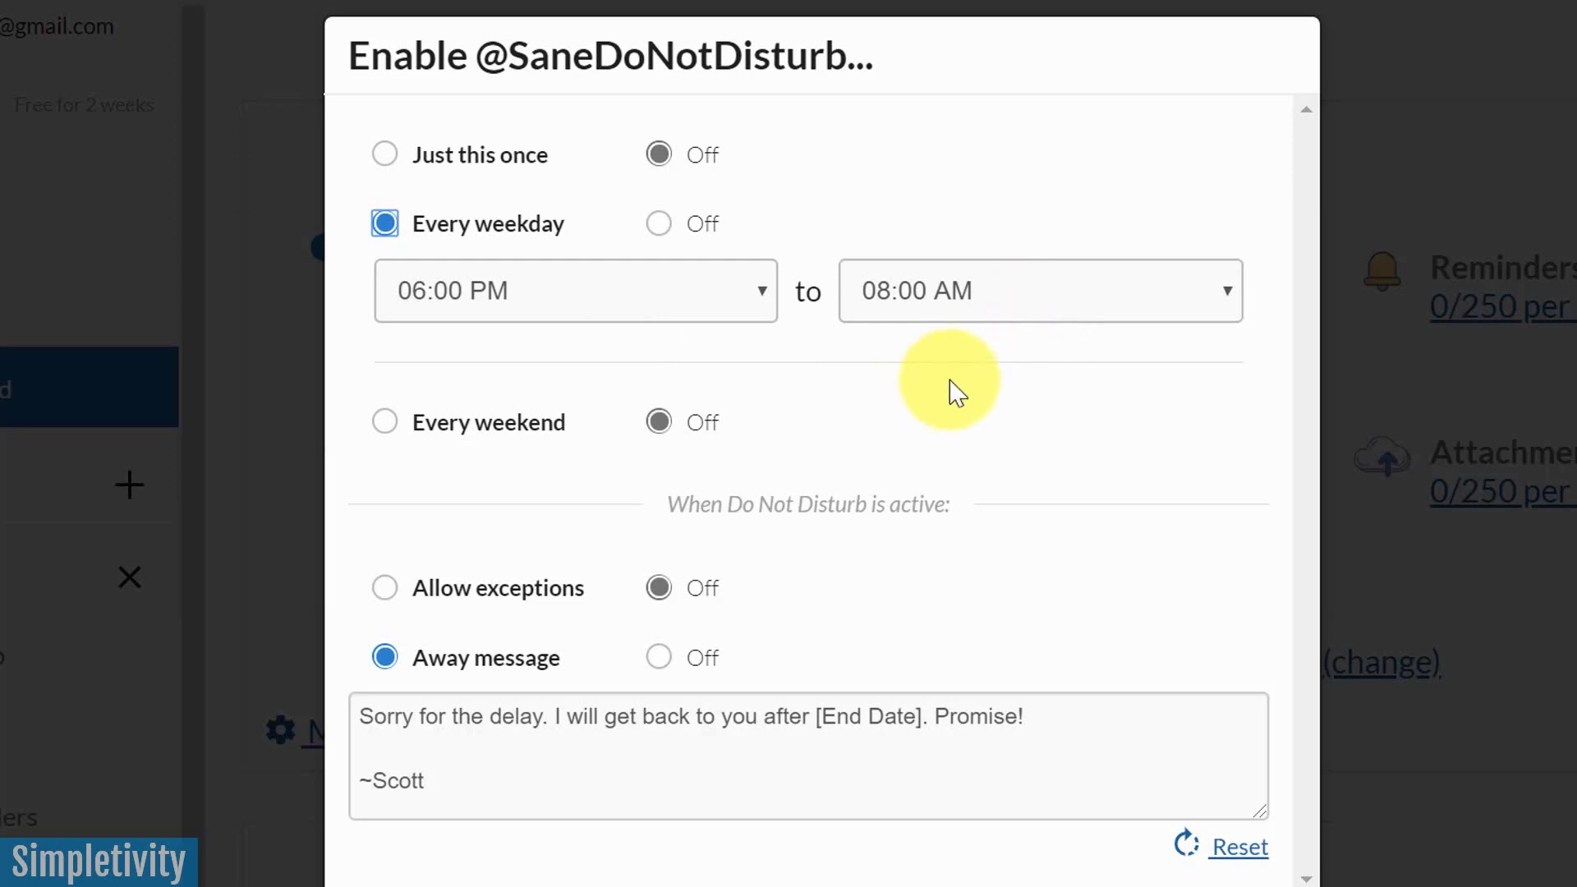
pyautogui.click(657, 230)
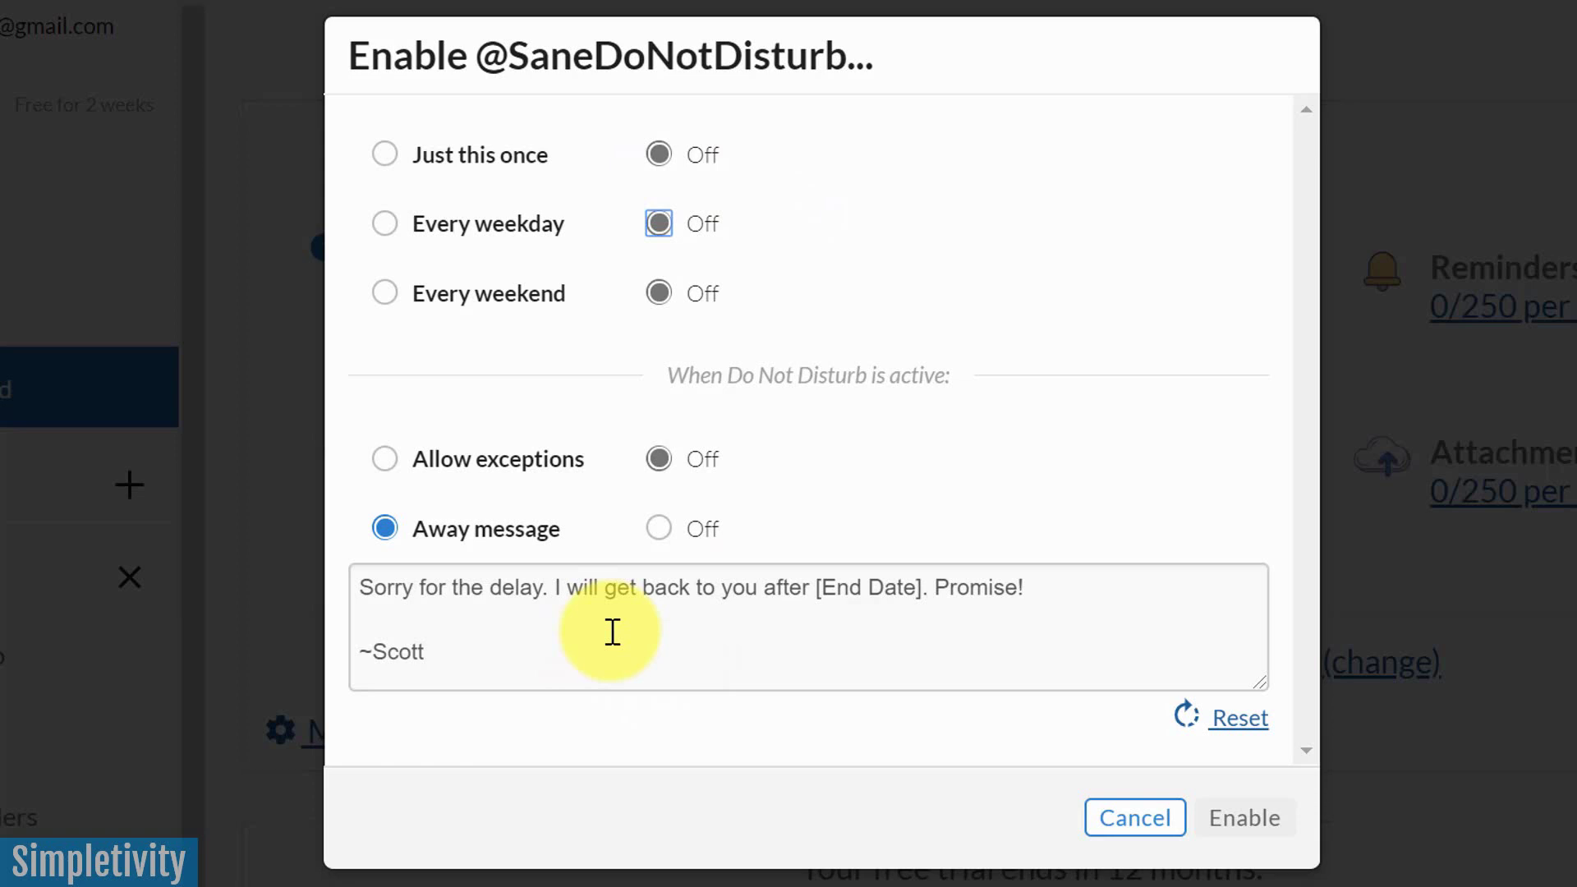
pyautogui.click(659, 529)
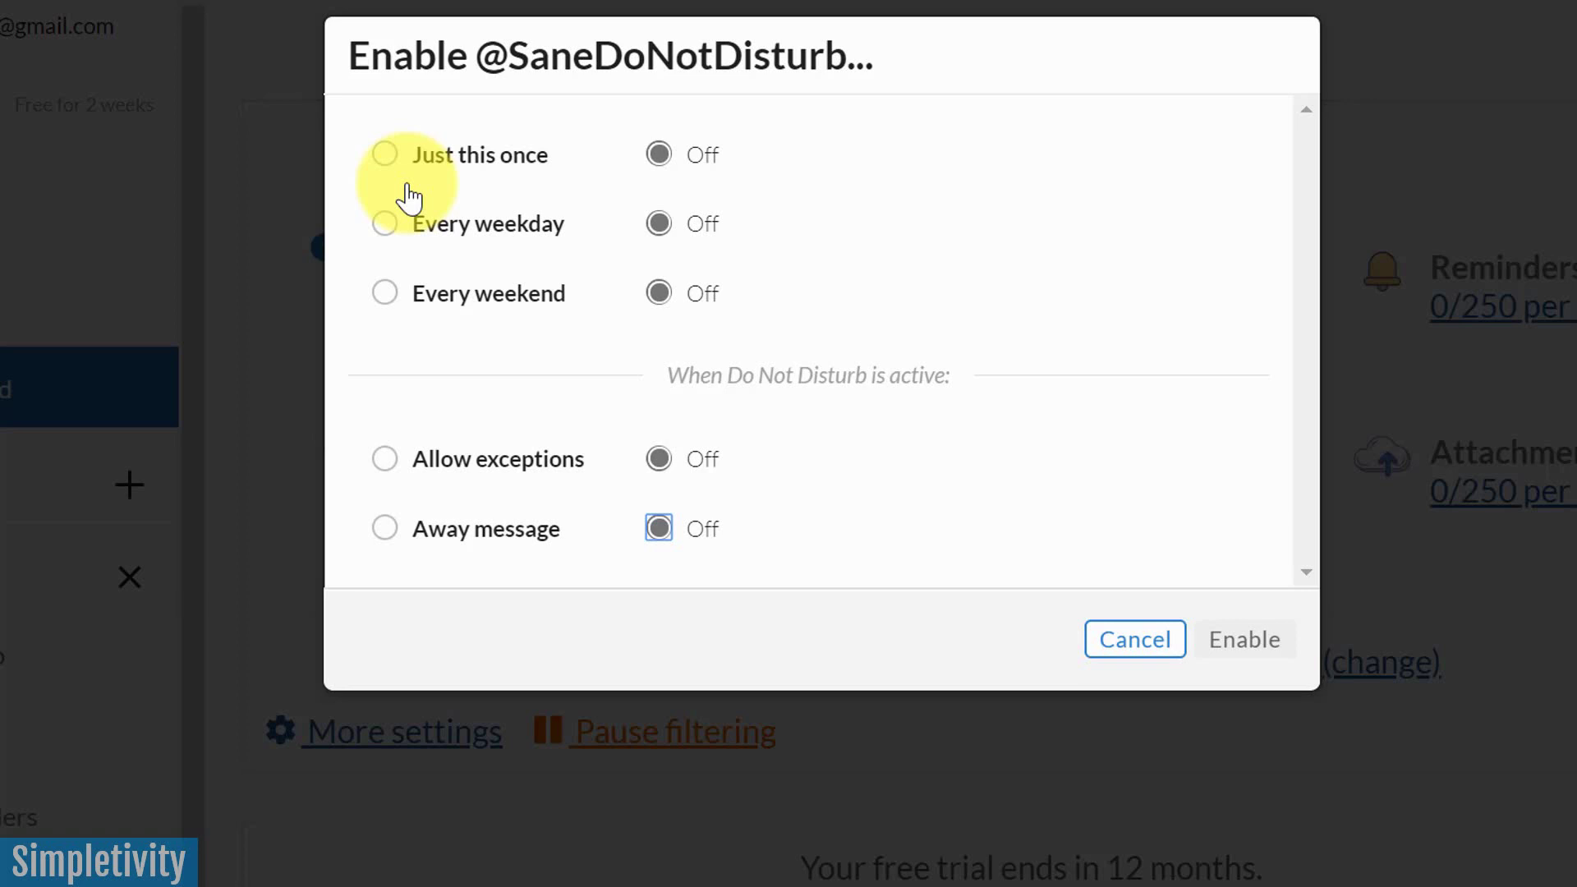
pyautogui.click(1134, 645)
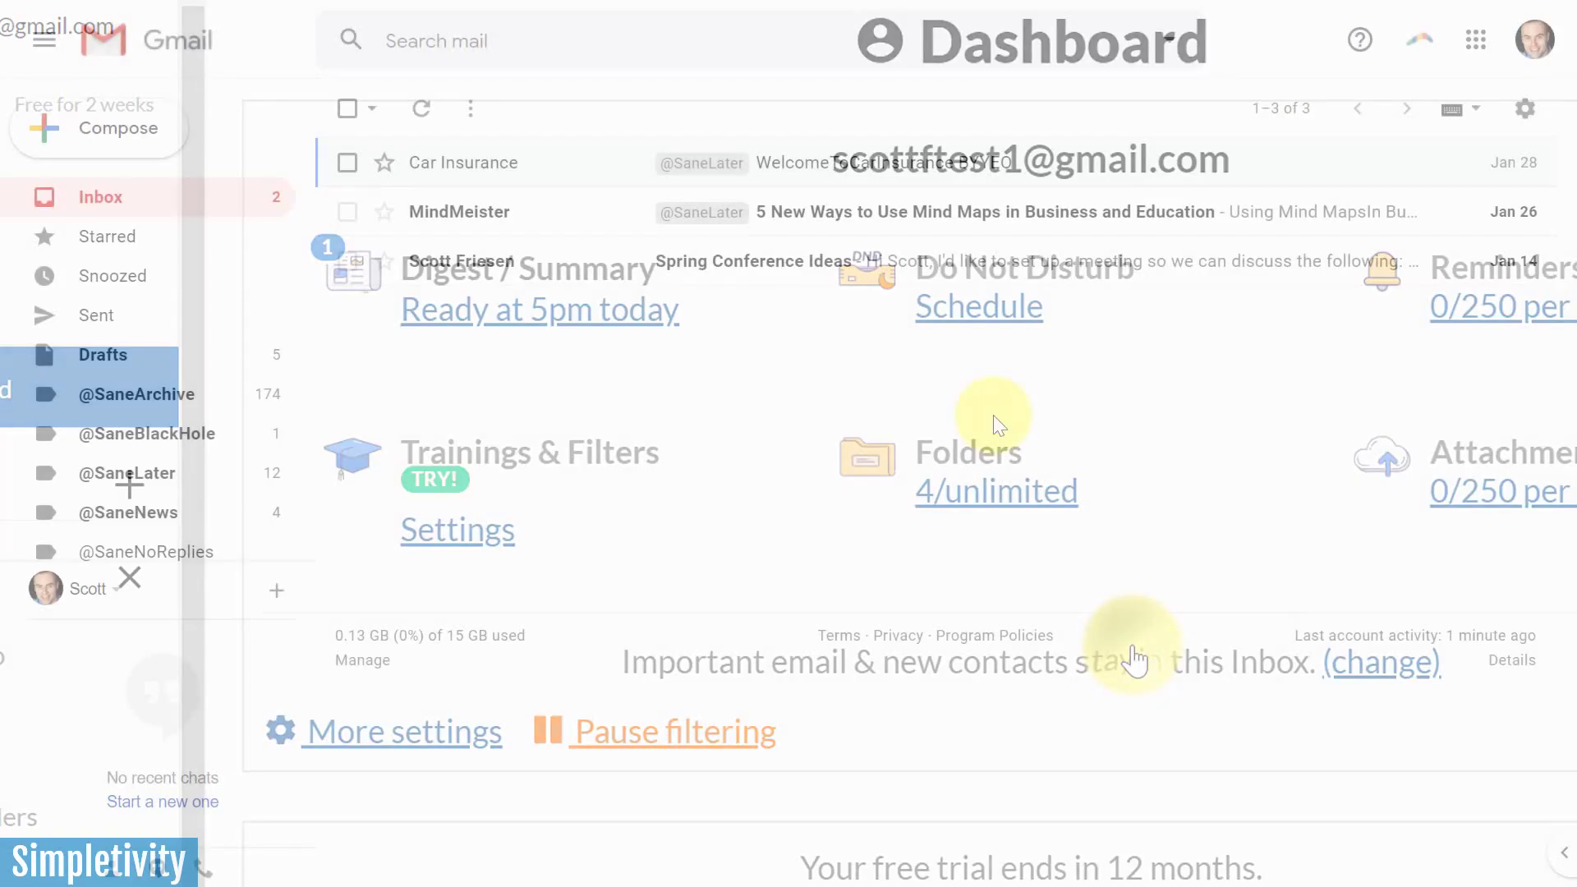